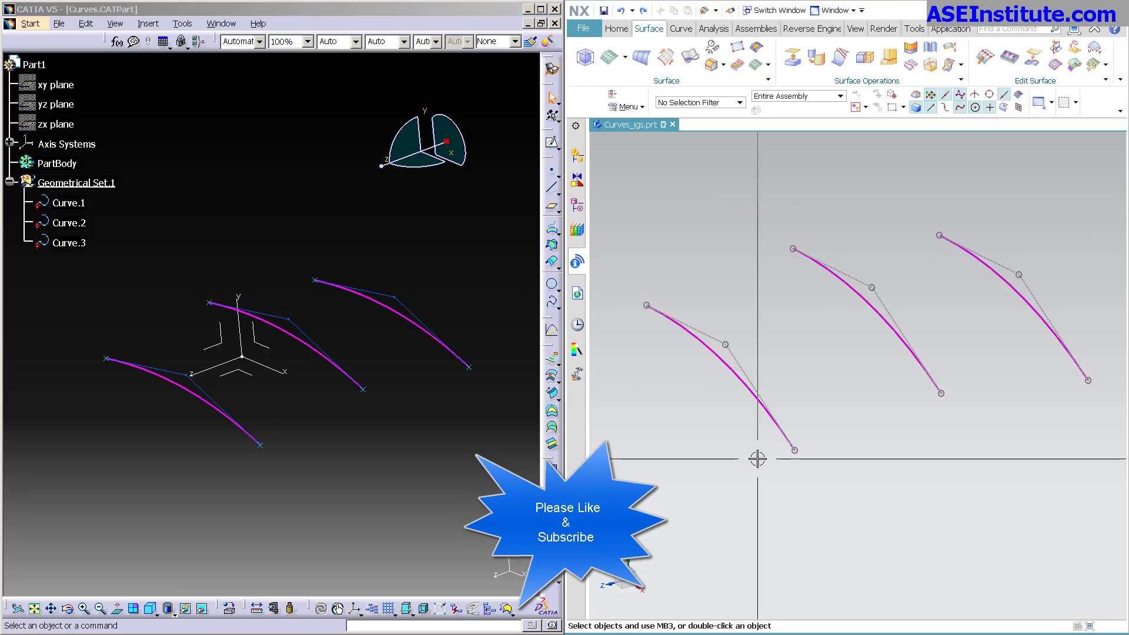
# - Hide the axis system at the origin of the CATIA part containing the three curves
pyautogui.click(184, 203)
pyautogui.moveTo(234, 217); pyautogui.dragTo(294, 206, button='middle')
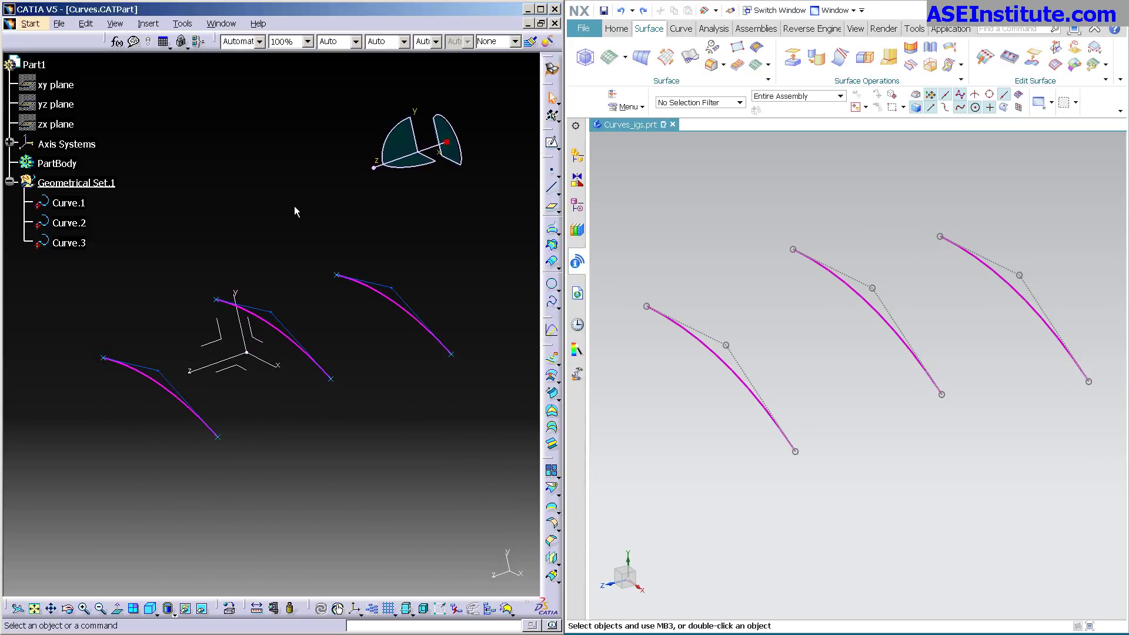
pyautogui.rightClick(244, 360)
pyautogui.click(319, 393)
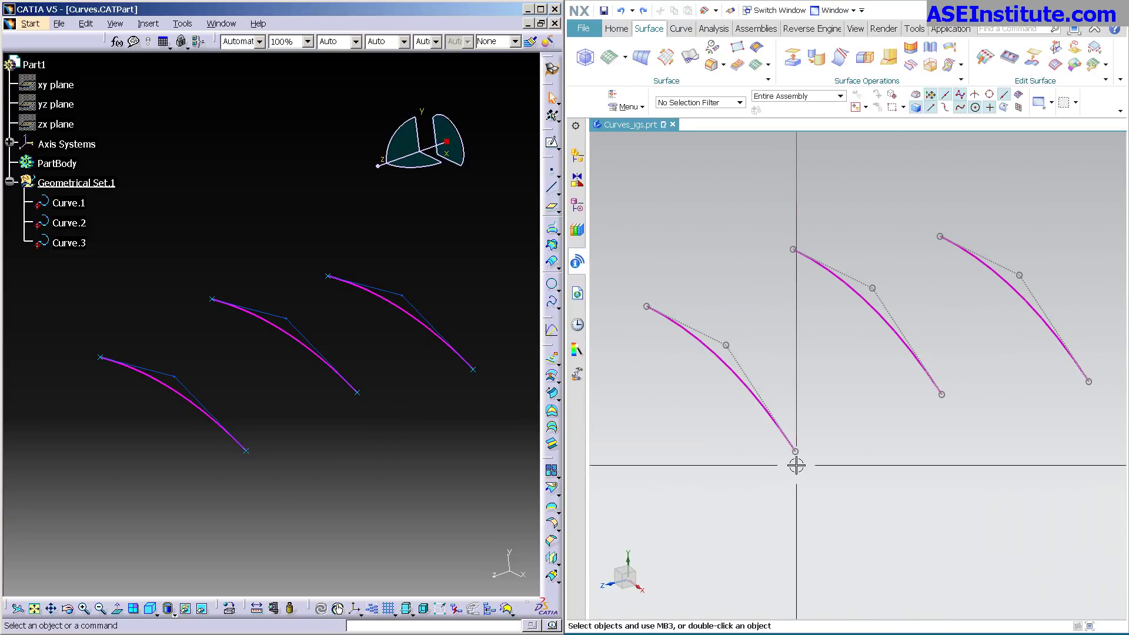
# - Switch to NX and create a Studio Surface with the three splines as separate section curves, ordered from CURVE.3 through CURVE.1 to CURVE.2
pyautogui.click(608, 64)
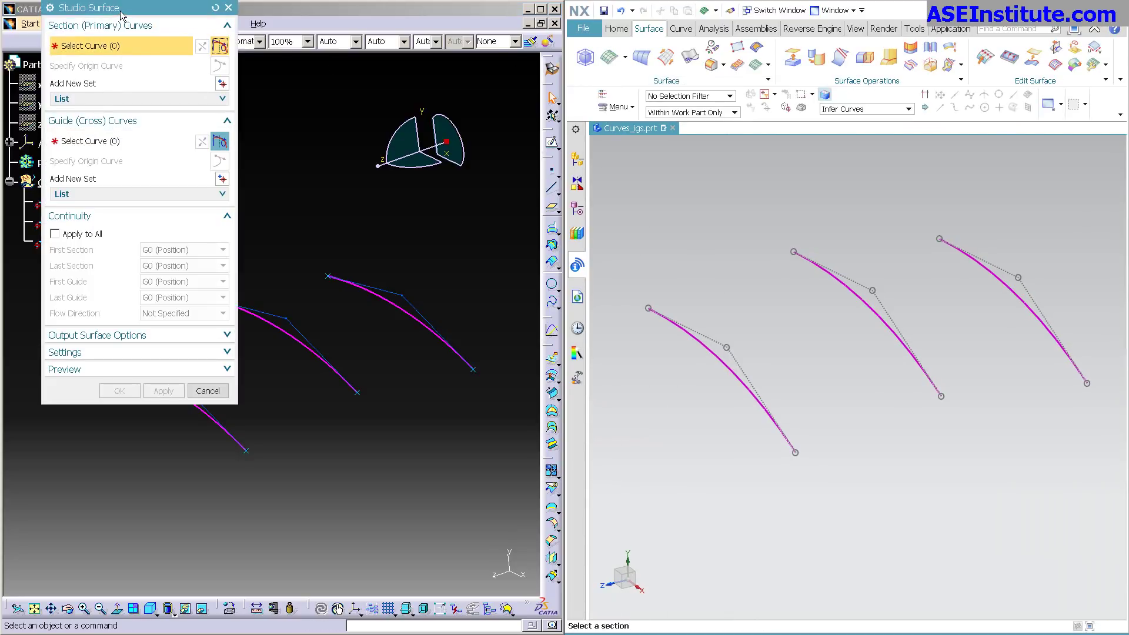
pyautogui.moveTo(122, 12); pyautogui.dragTo(498, 101)
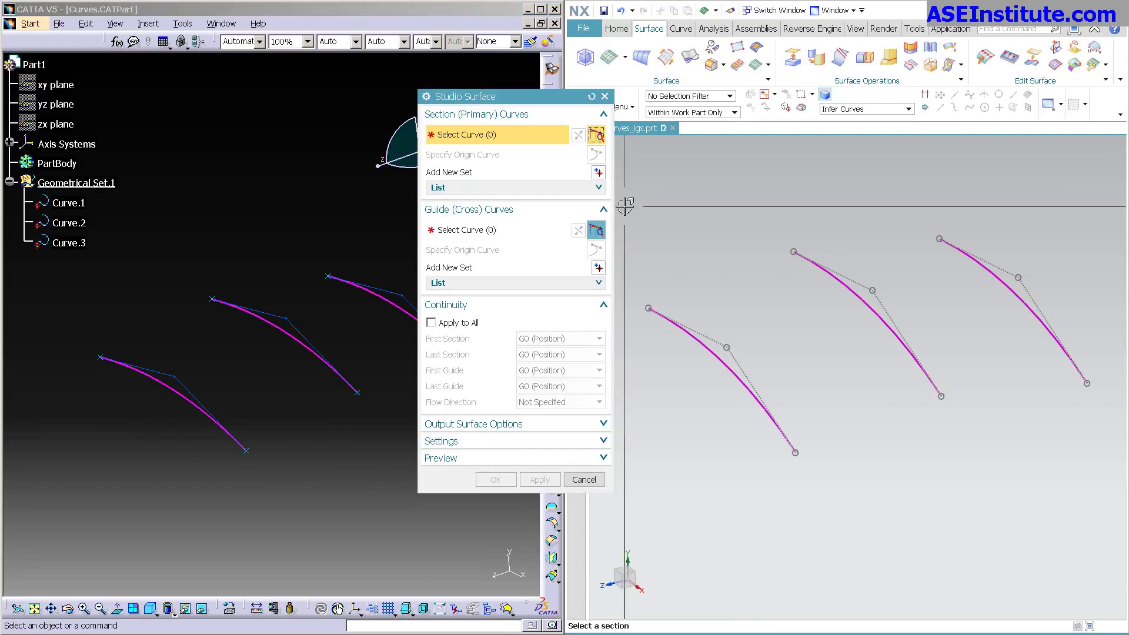
pyautogui.click(952, 246)
pyautogui.click(801, 252)
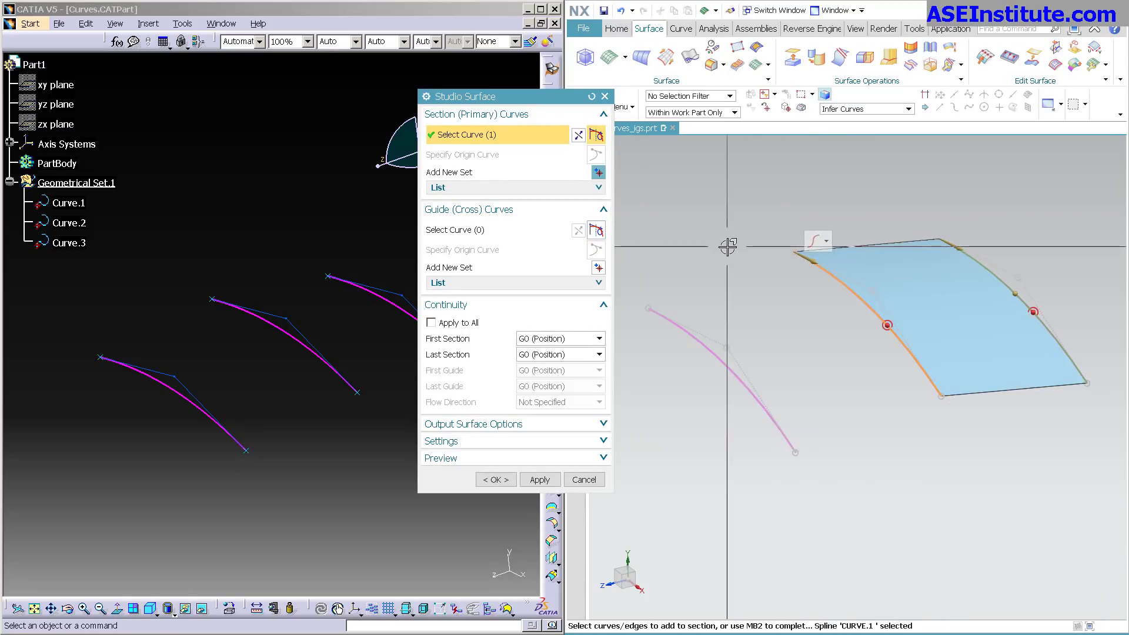
pyautogui.middleClick(727, 247)
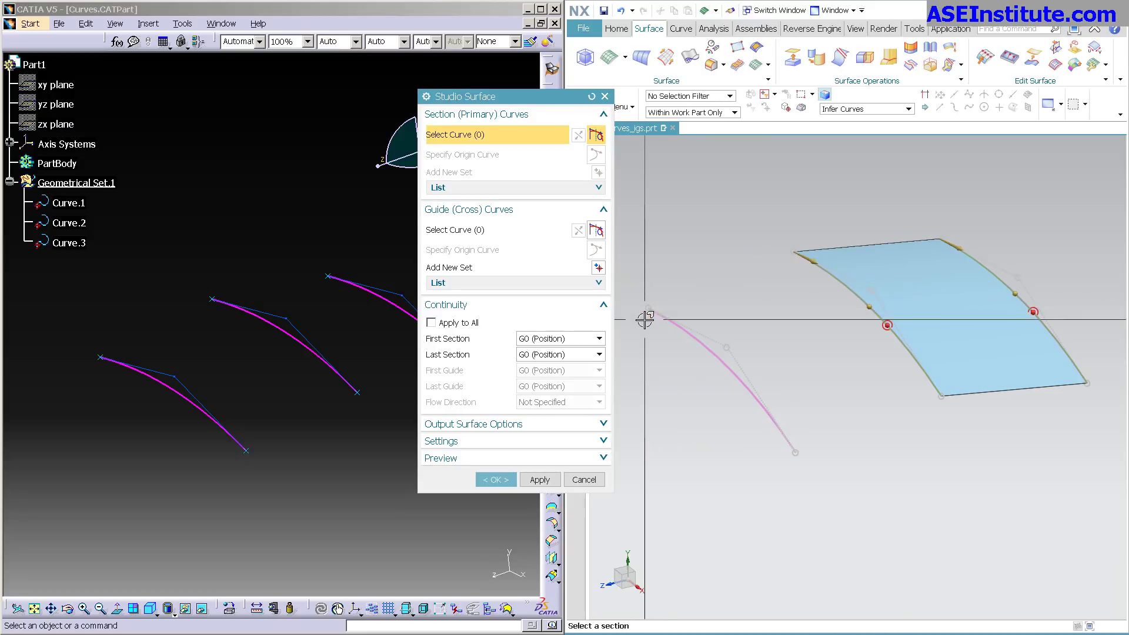
pyautogui.click(665, 324)
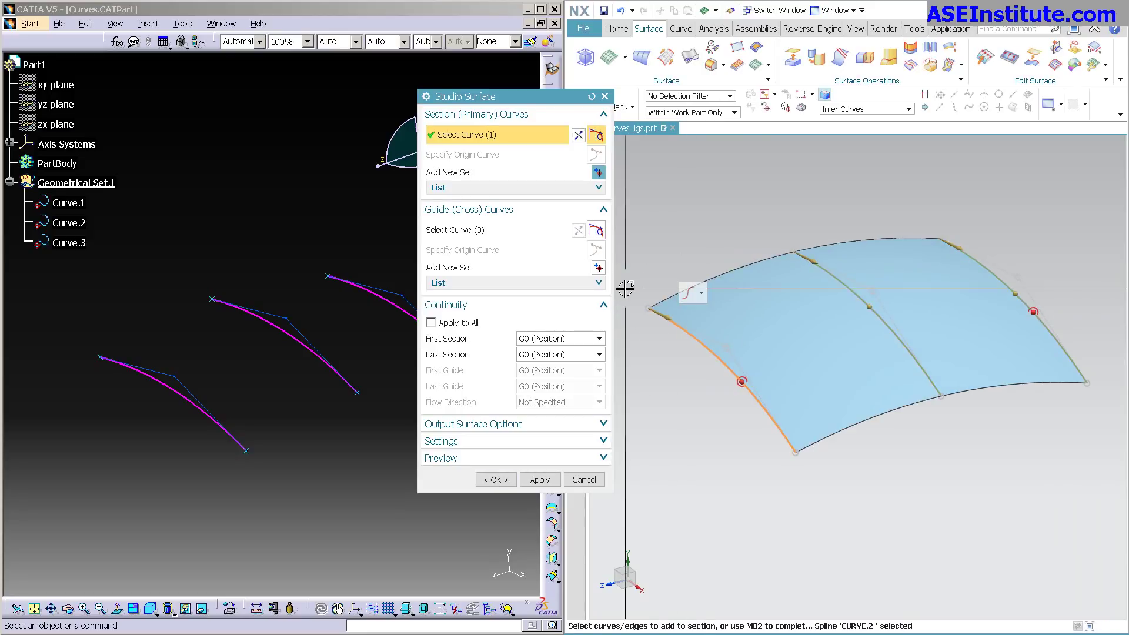
pyautogui.click(499, 479)
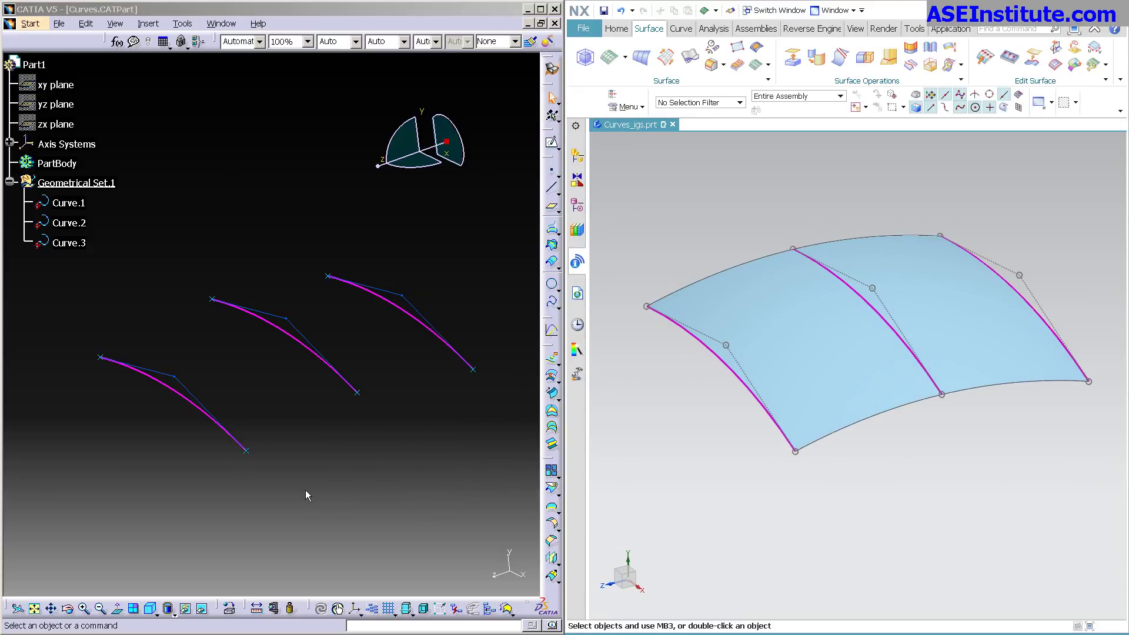
# - Switch to CATIA and create a Multi-Sections Surface using Curve.3, Curve.1 and Curve.2 as sections in that order
pyautogui.click(550, 430)
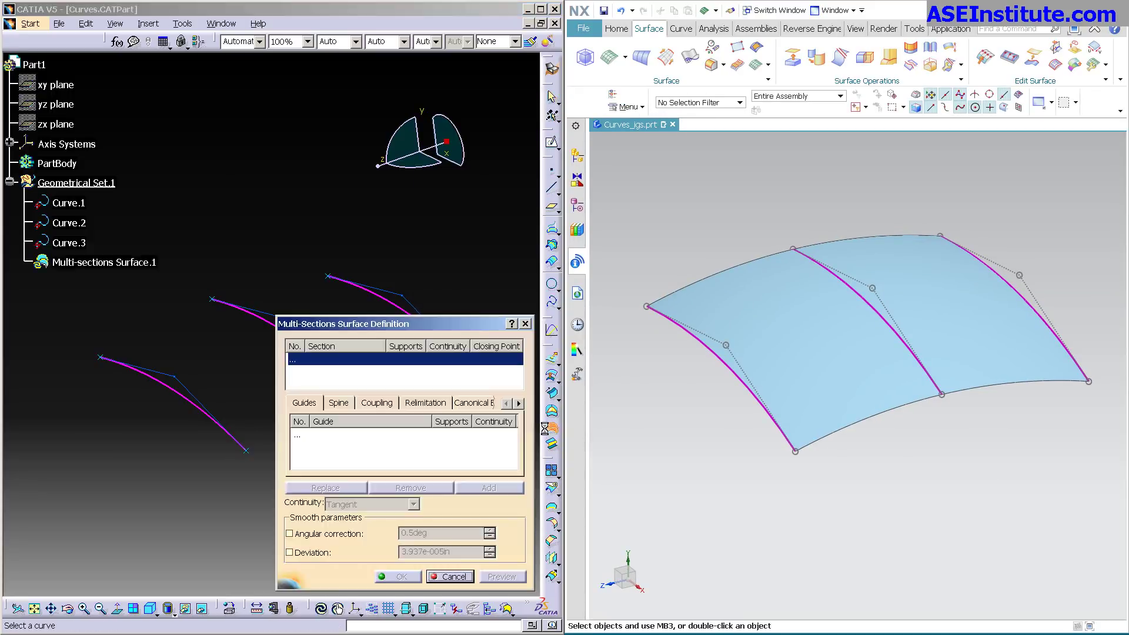
pyautogui.click(354, 285)
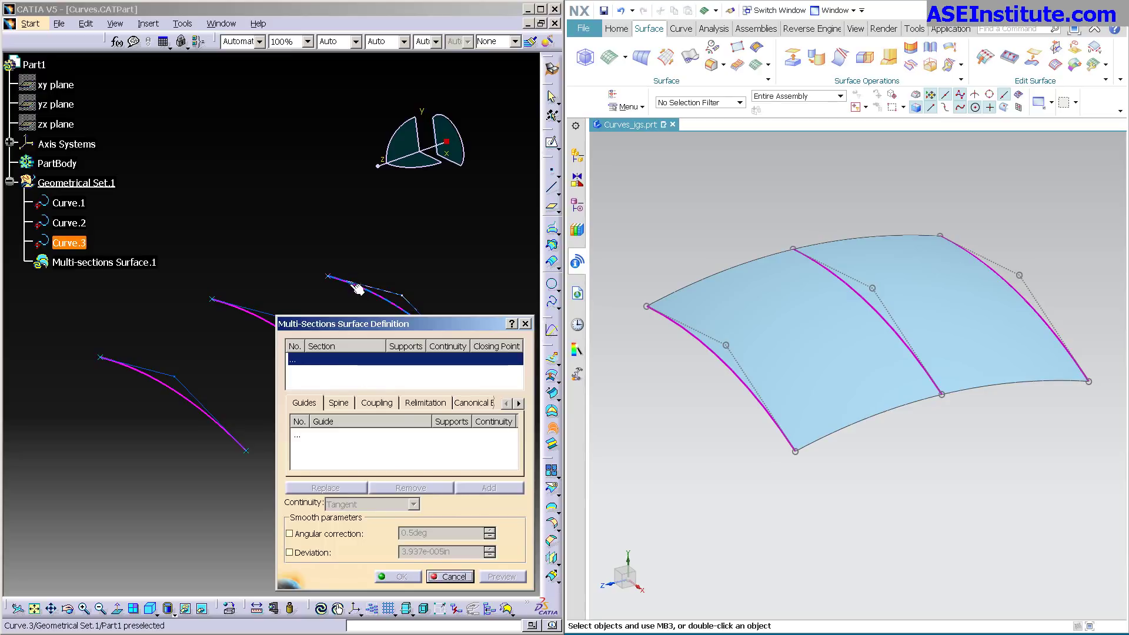
pyautogui.click(242, 310)
pyautogui.click(162, 376)
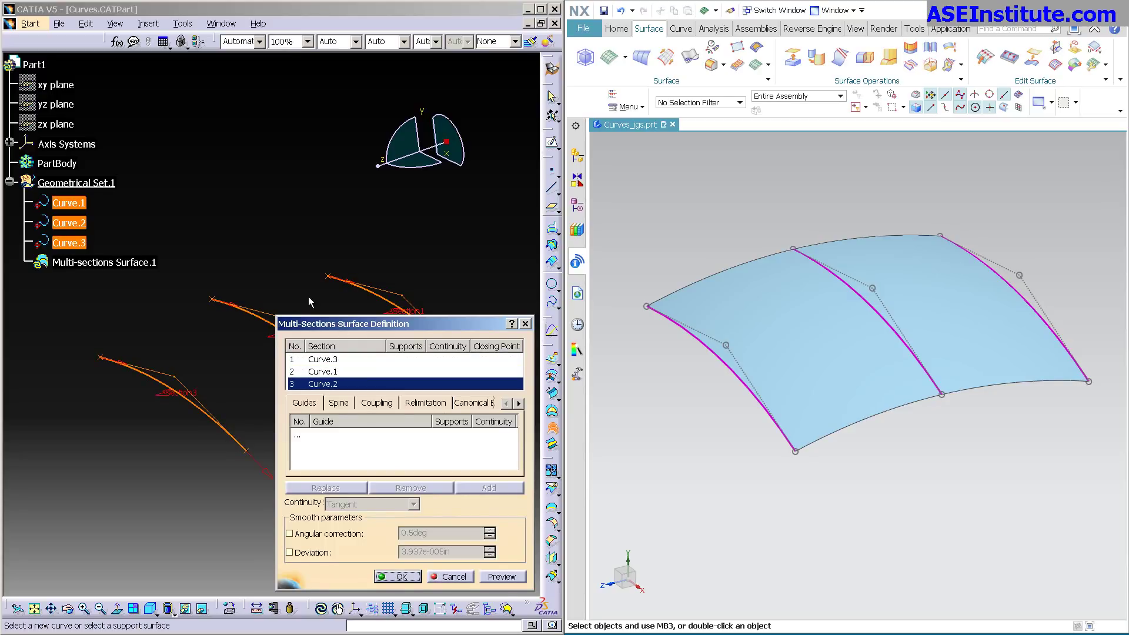
pyautogui.click(411, 574)
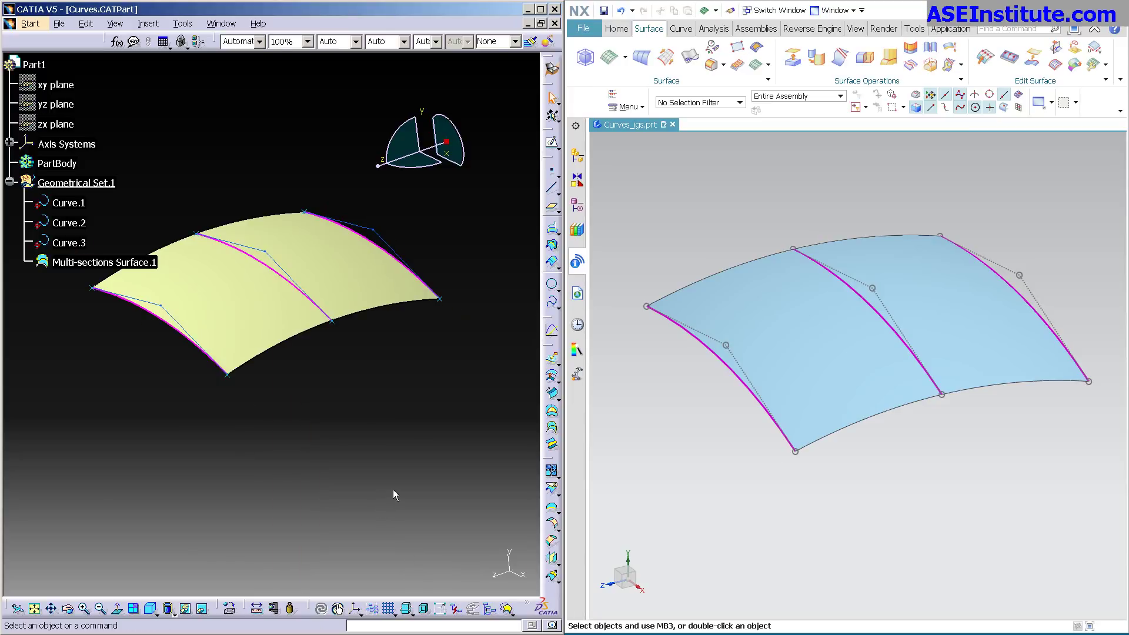
pyautogui.moveTo(348, 405); pyautogui.dragTo(358, 472, button='middle')
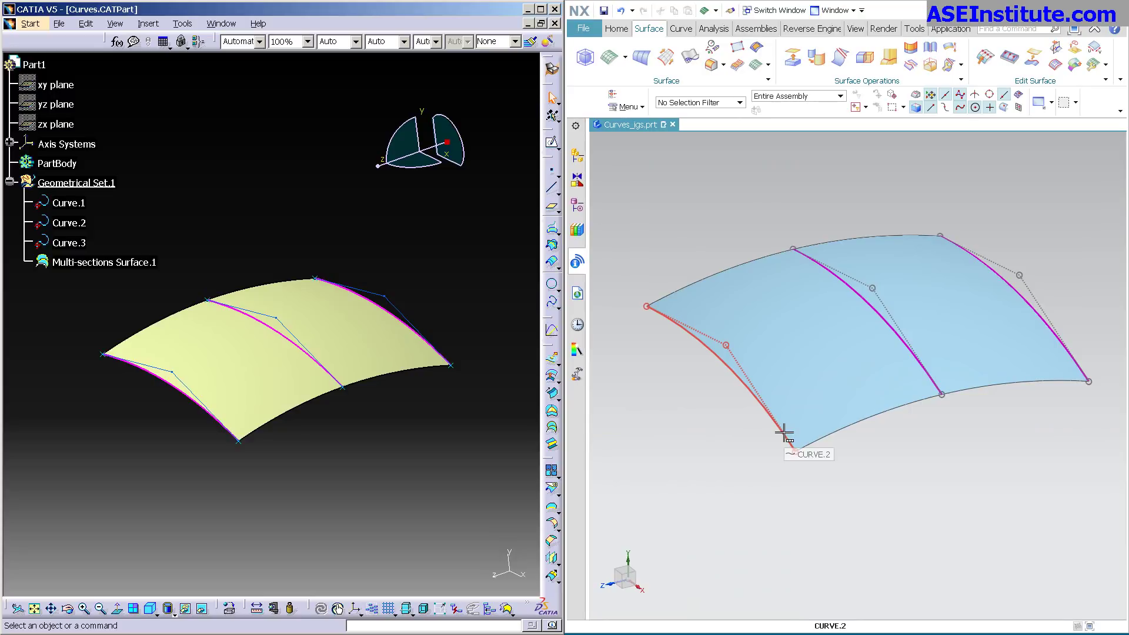
# - Switch to NX and examine how the Studio Surface and its three source splines are organised in the model history
pyautogui.click(577, 205)
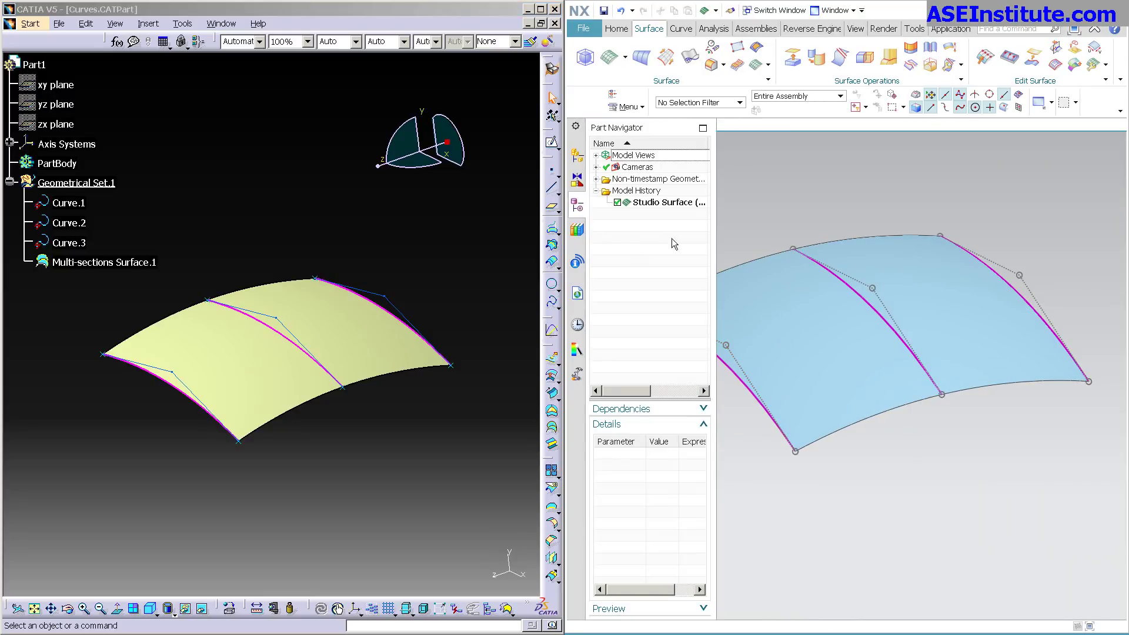
pyautogui.click(661, 202)
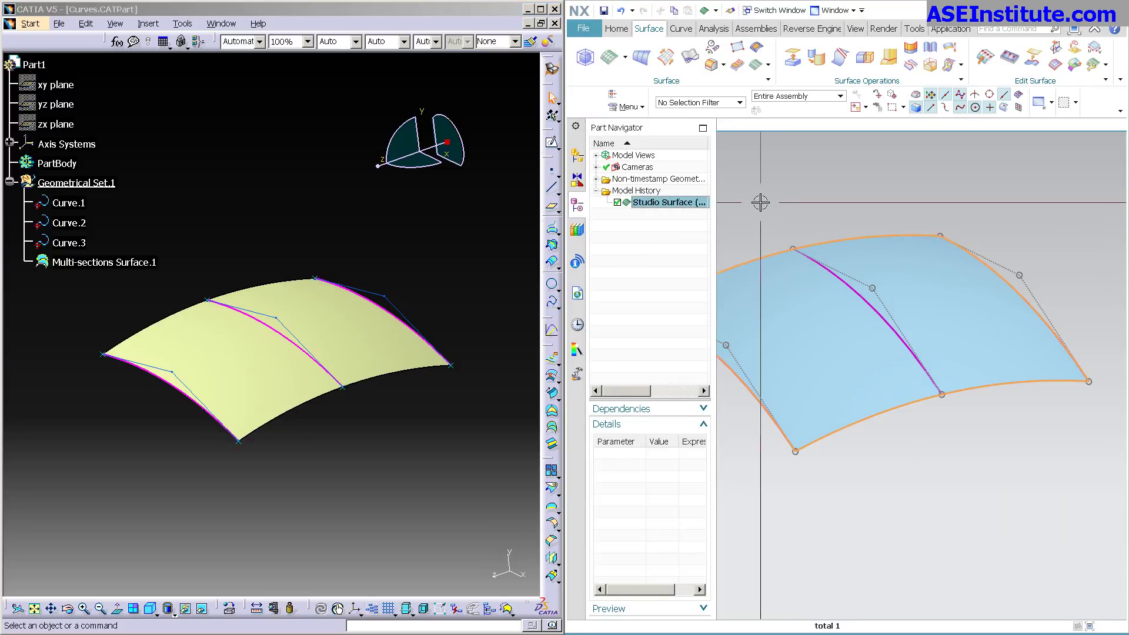
pyautogui.click(596, 179)
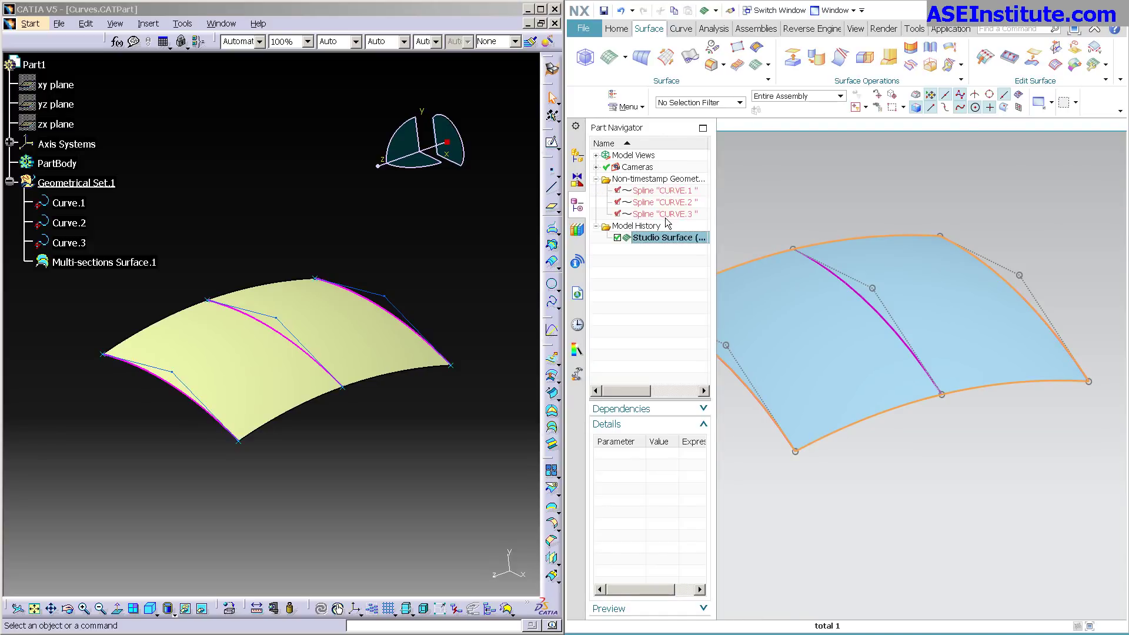
pyautogui.click(674, 196)
pyautogui.click(667, 202)
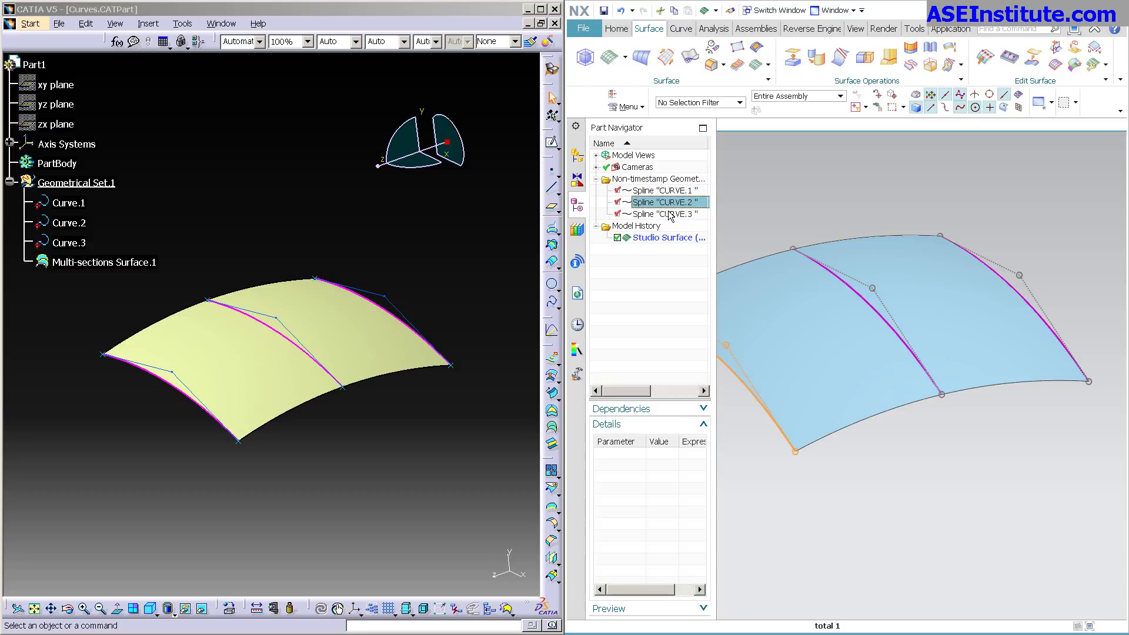
pyautogui.click(667, 214)
pyautogui.click(796, 206)
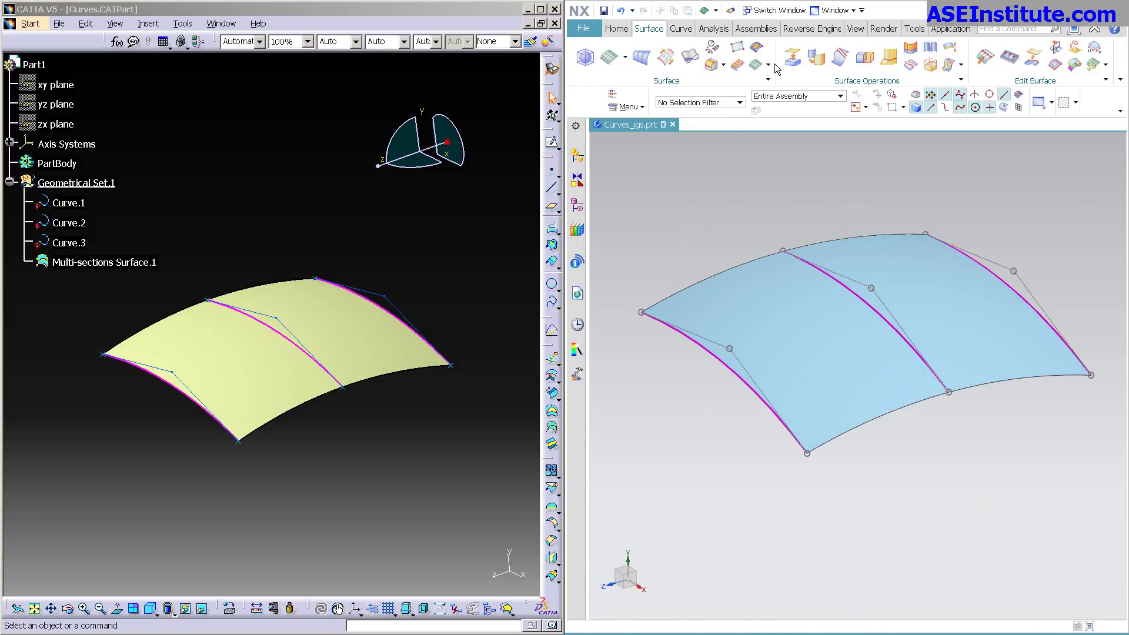
# - Display the poles and knots of the Studio Surface
pyautogui.click(725, 30)
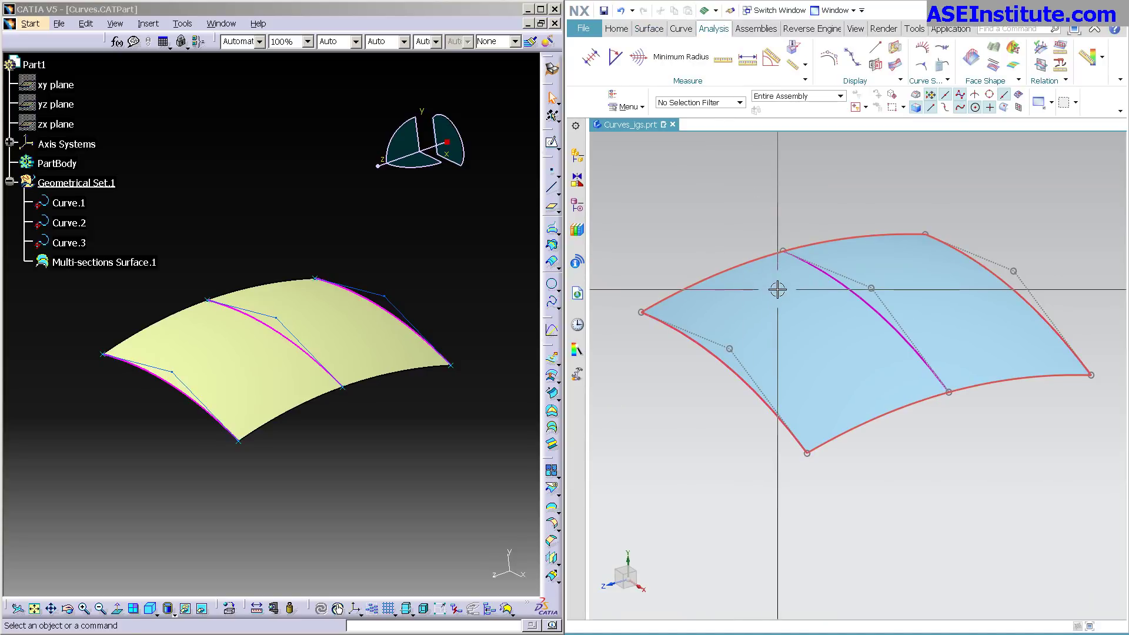
pyautogui.click(852, 265)
pyautogui.click(835, 66)
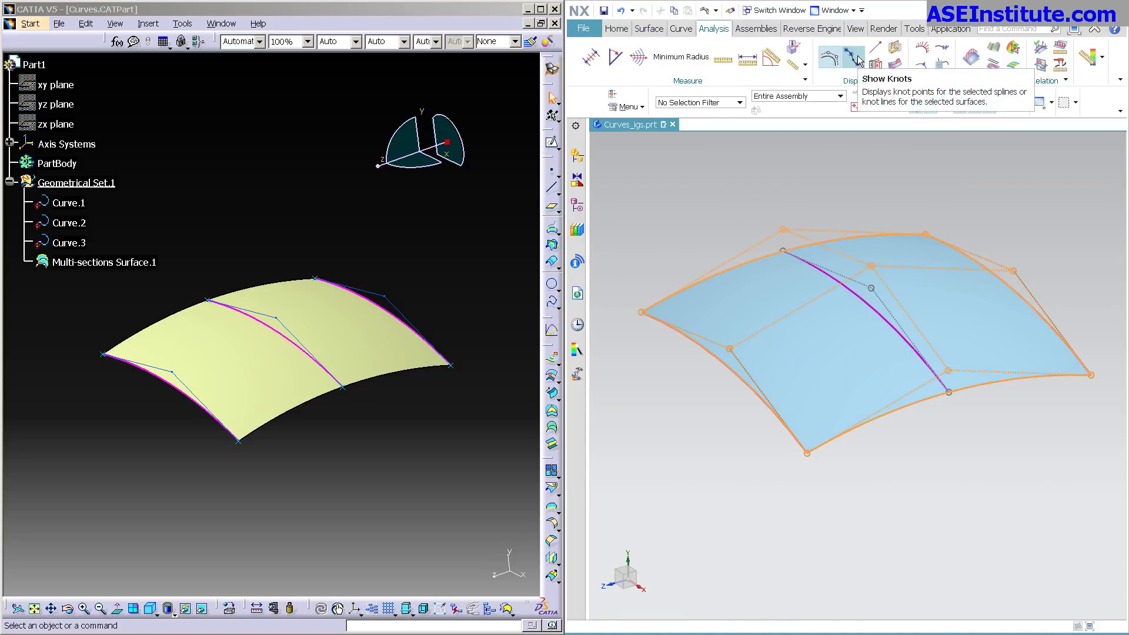
pyautogui.click(857, 58)
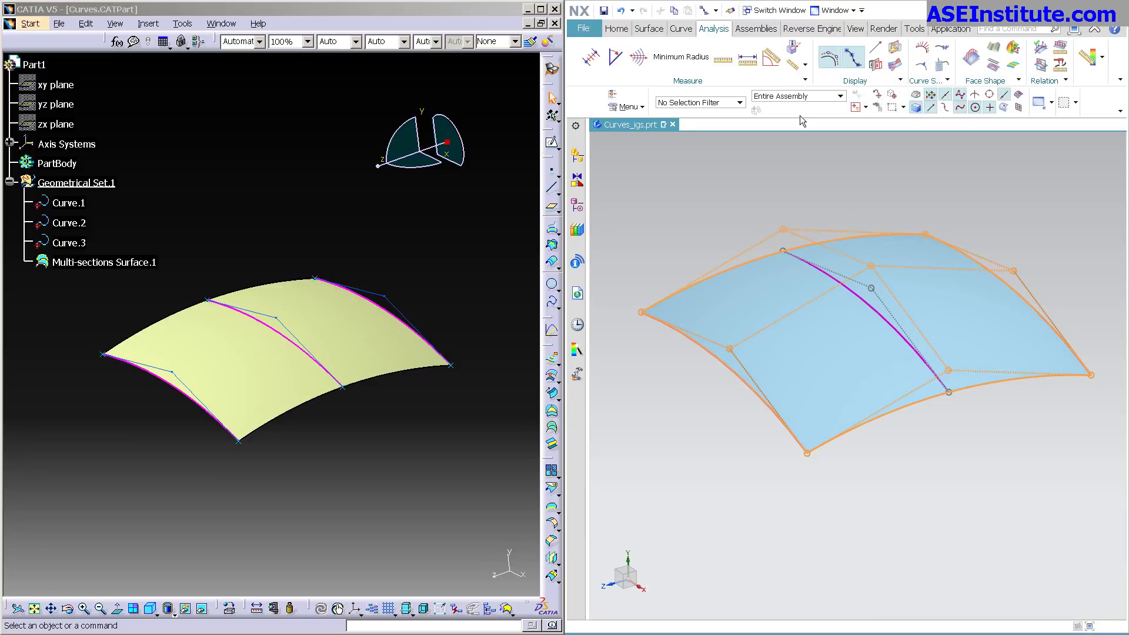
pyautogui.click(874, 52)
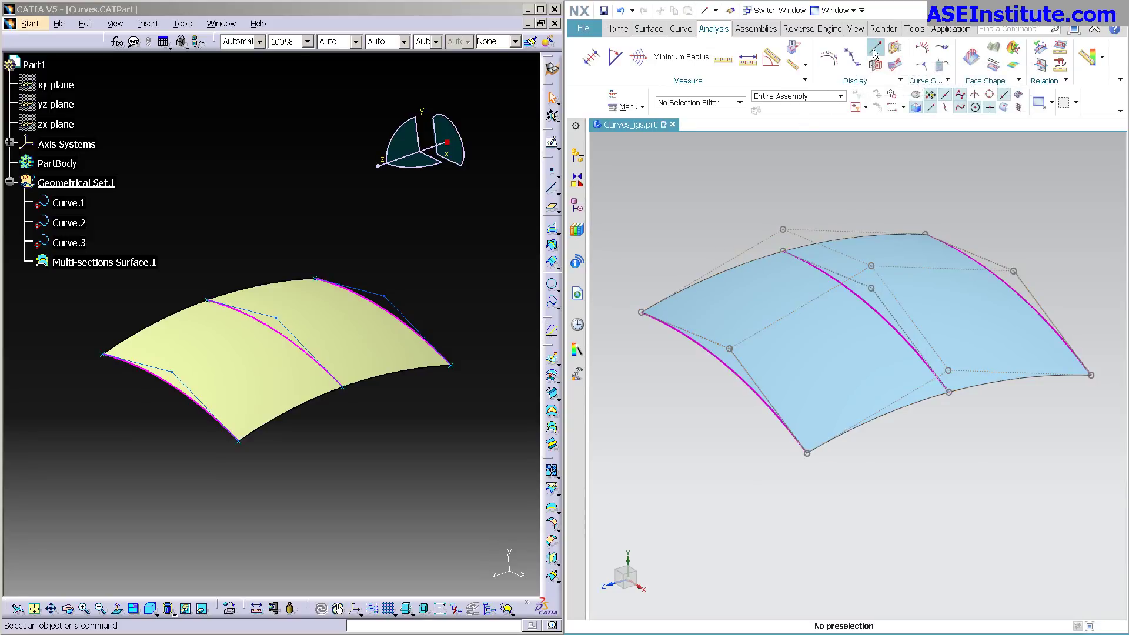
pyautogui.click(937, 317)
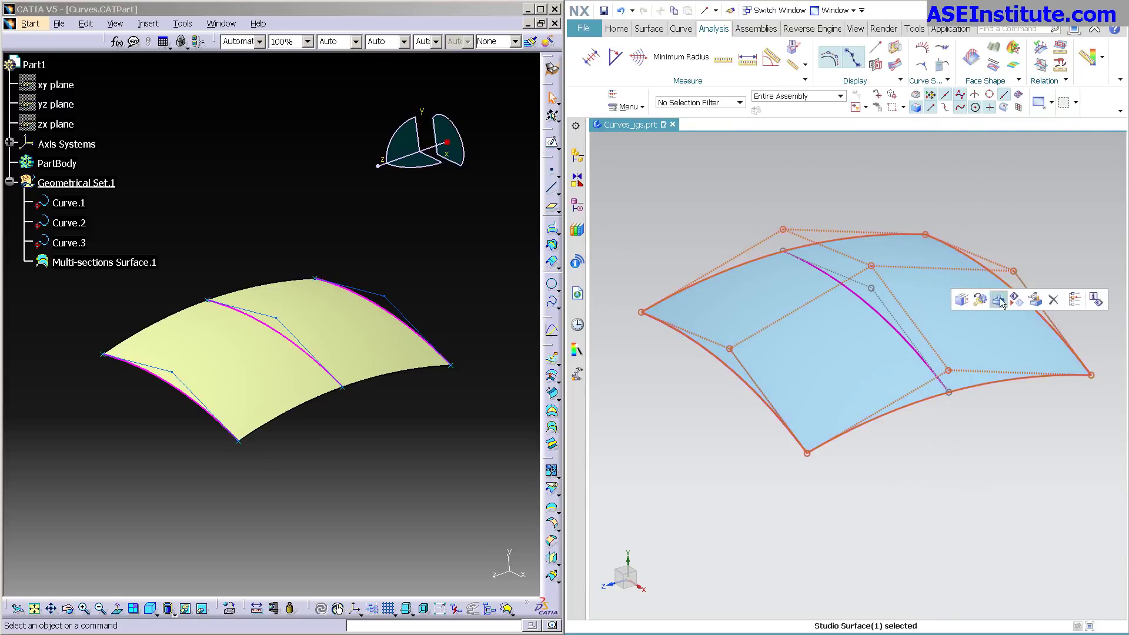
pyautogui.click(922, 50)
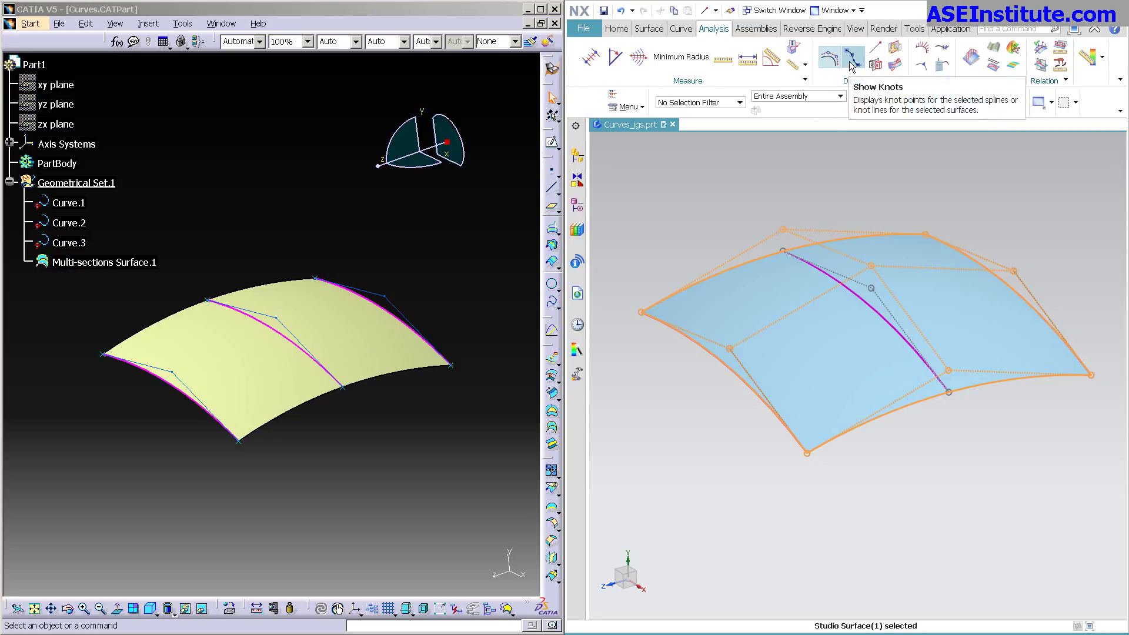
pyautogui.press('Escape')
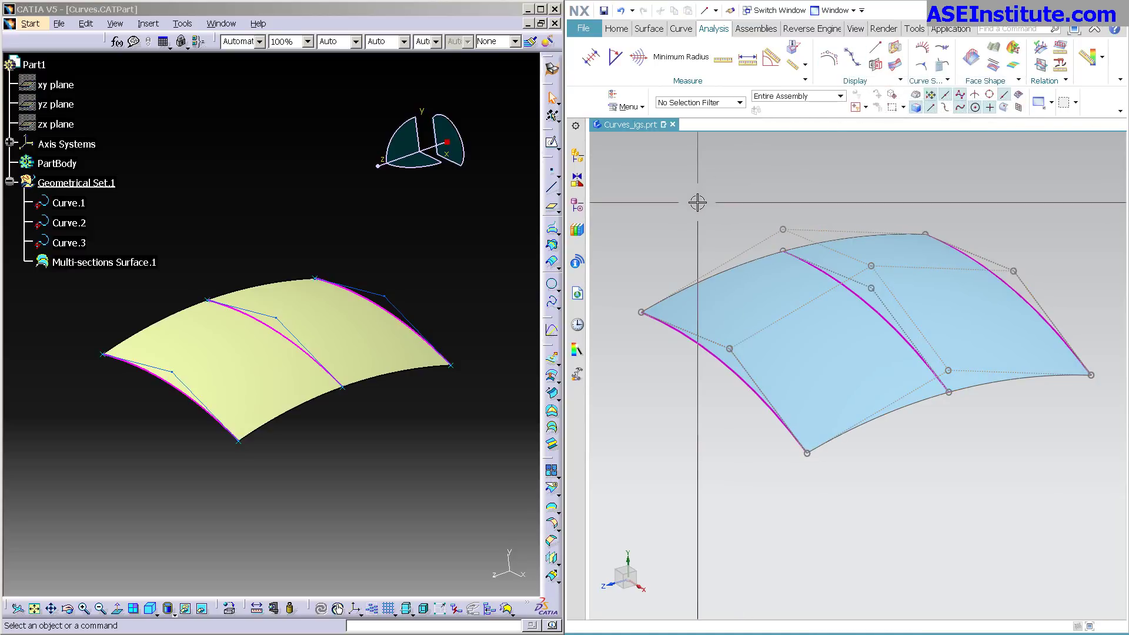
# - Restrict selection to faces and read the object information of the Studio Surface's face, including its degree, poles and patches
pyautogui.hotkey('ctrl', 'i')
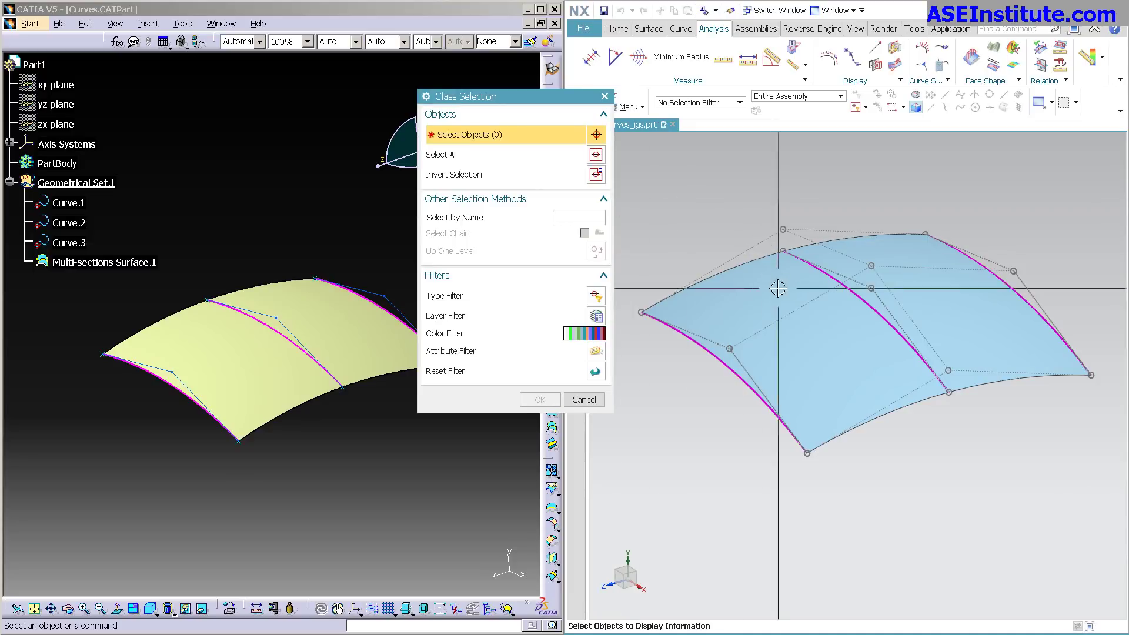
pyautogui.click(729, 103)
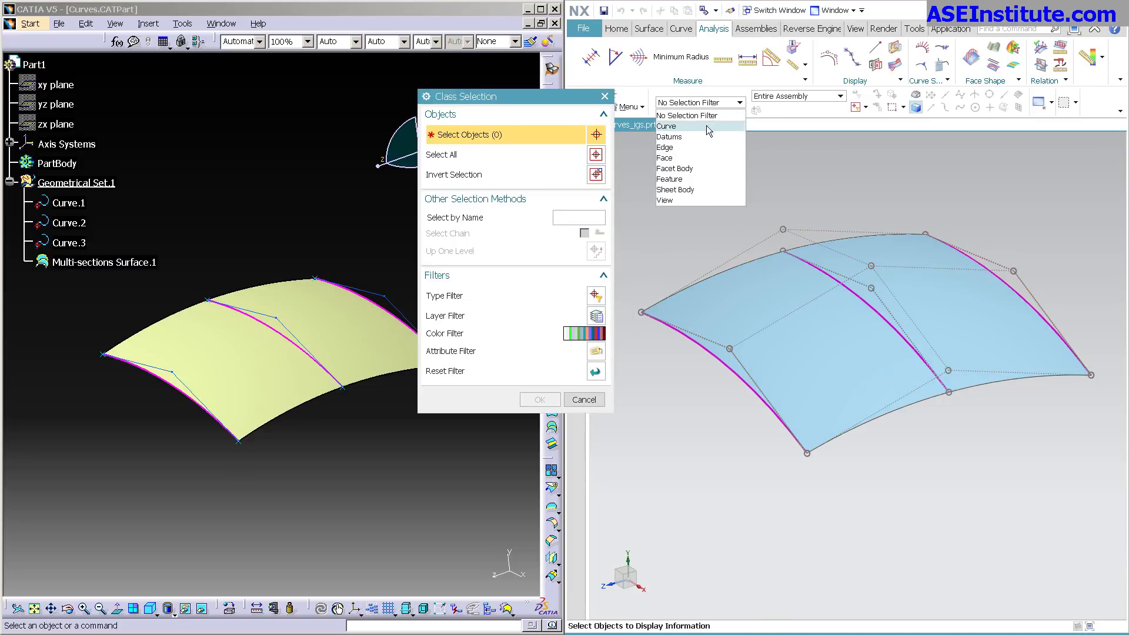
pyautogui.click(681, 158)
pyautogui.click(691, 309)
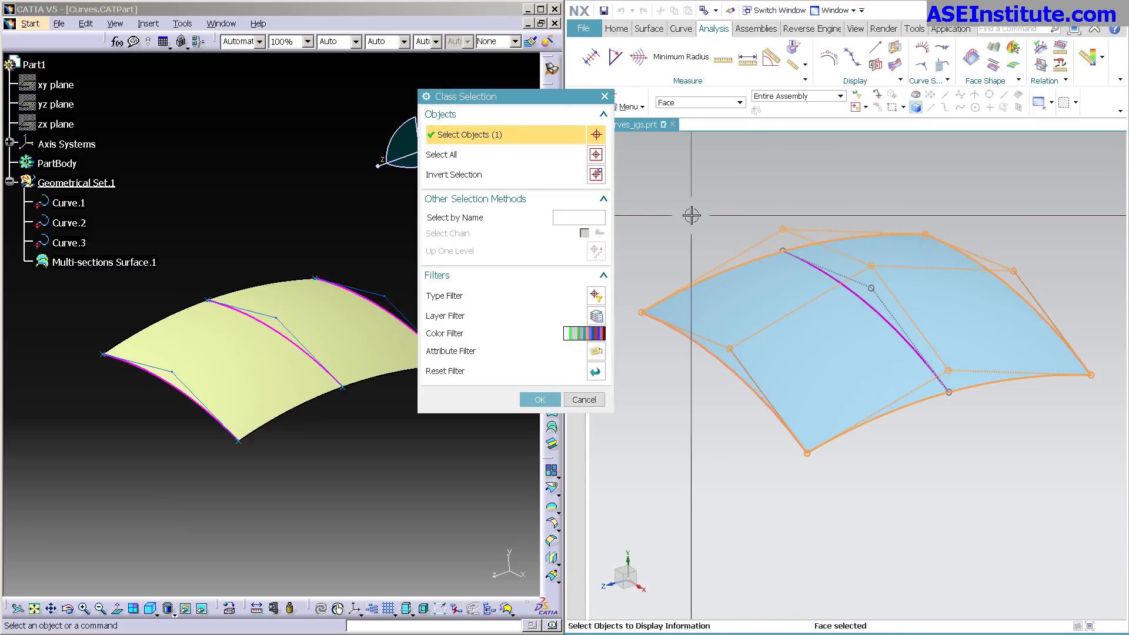
pyautogui.middleClick(691, 215)
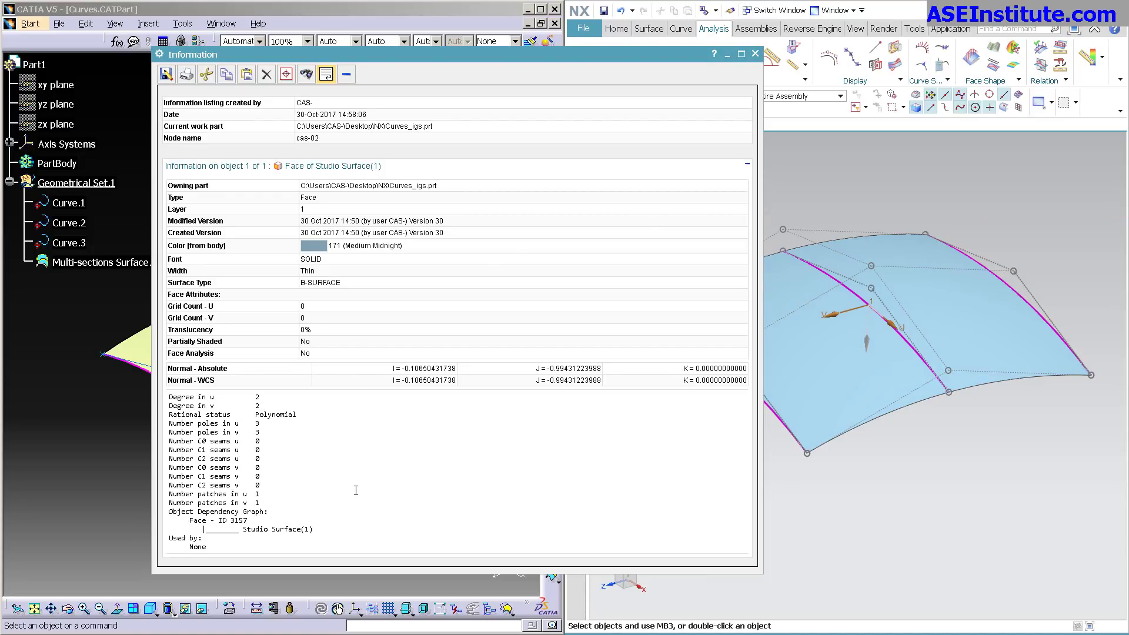
pyautogui.press('Escape')
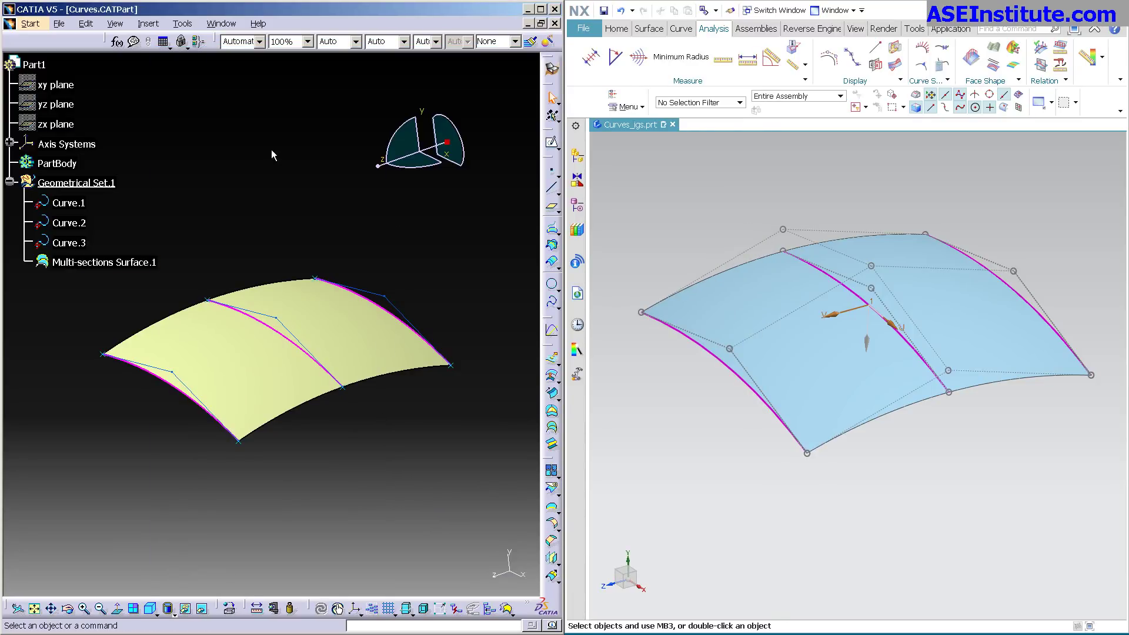
# - Switch to CATIA and apply a dress-up showing control points and segmentation to Multi-sections Surface.1
pyautogui.click(148, 23)
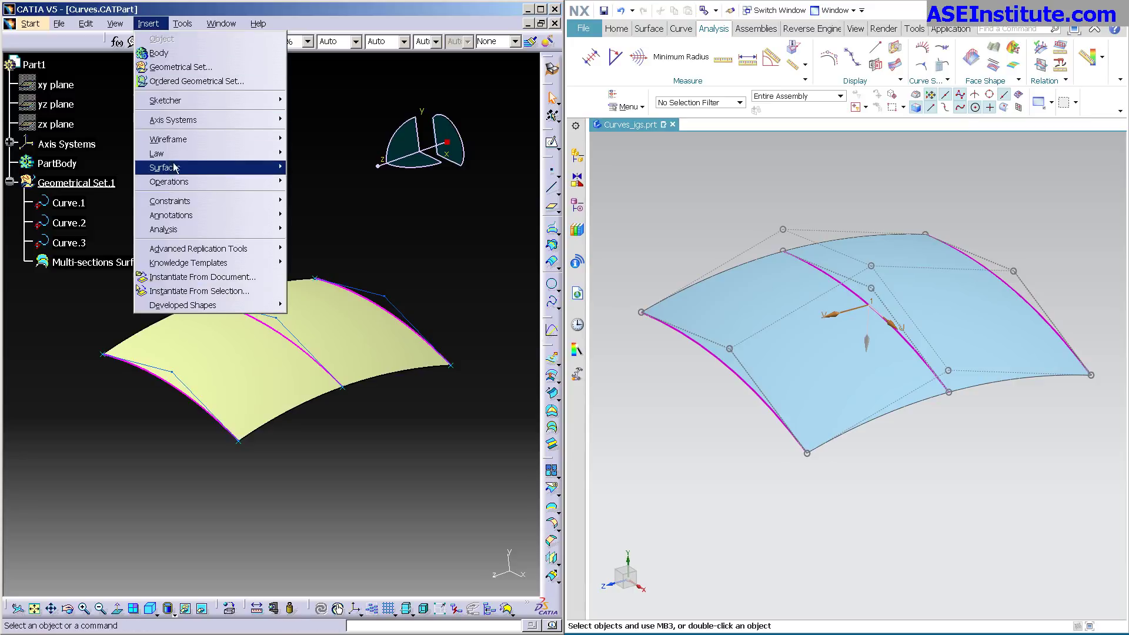
pyautogui.moveTo(192, 229)
pyautogui.click(353, 310)
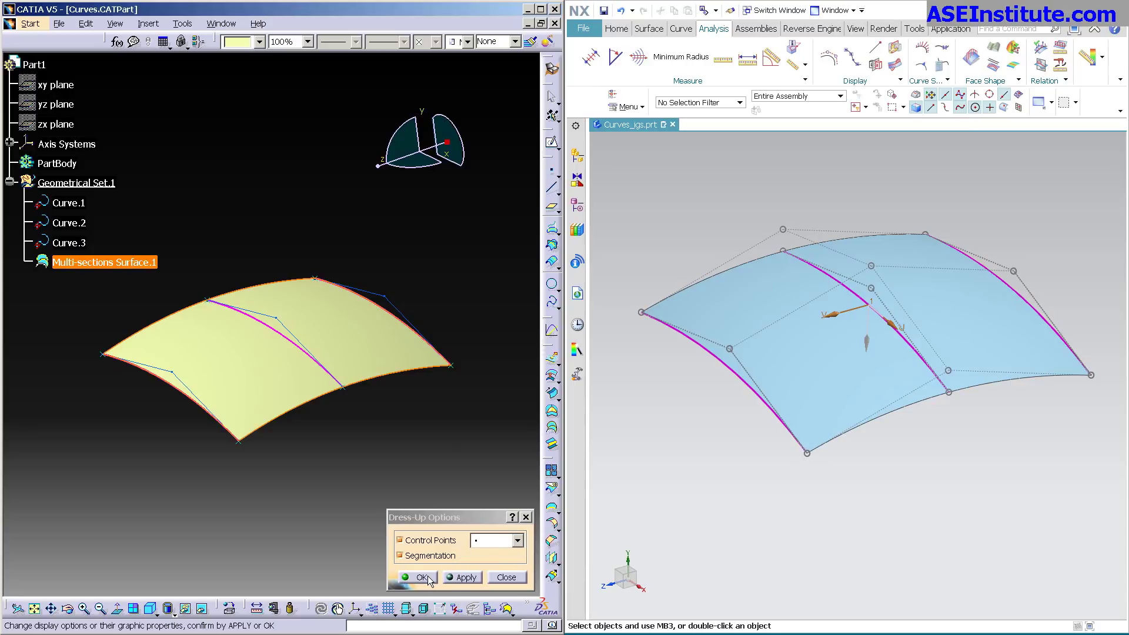
pyautogui.click(422, 576)
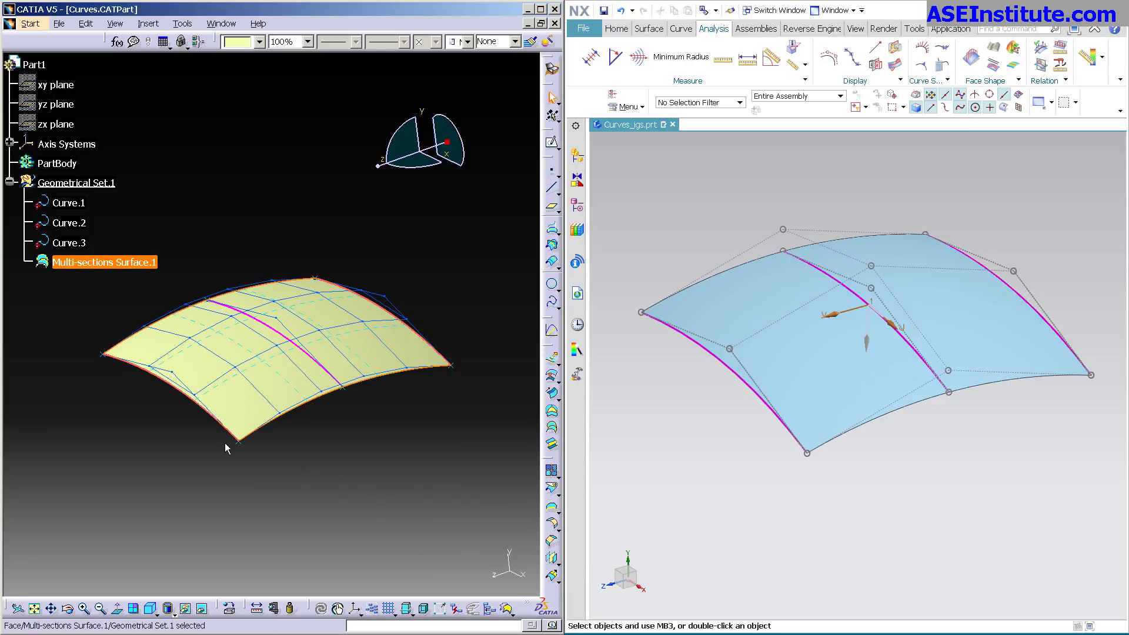
pyautogui.moveTo(275, 453); pyautogui.dragTo(330, 412, button='middle')
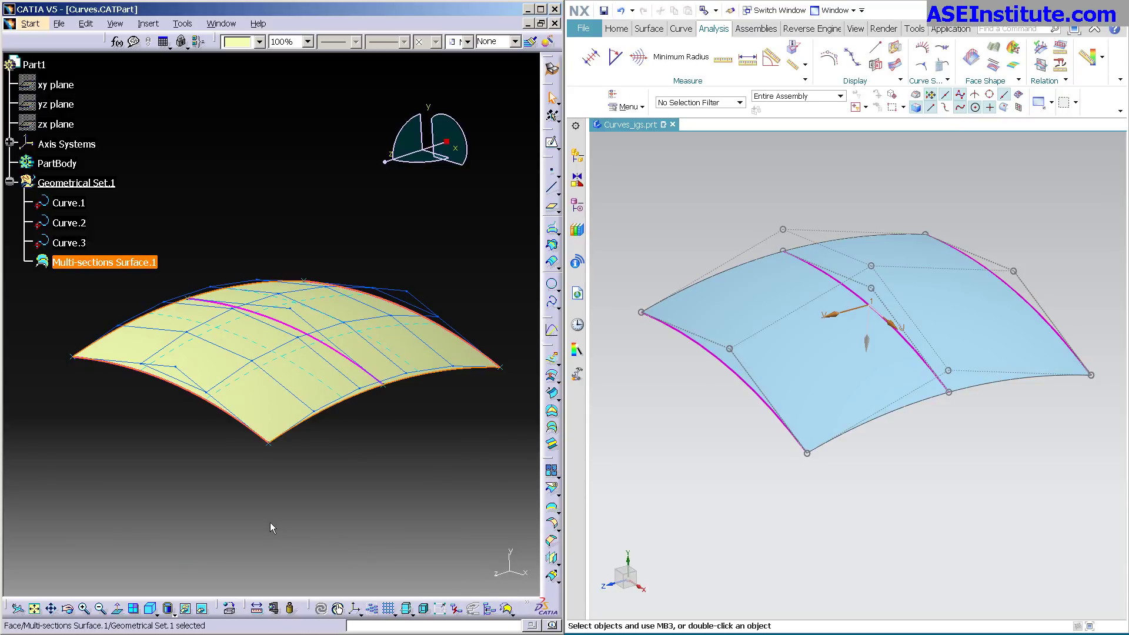
# - Run a Geometric Analysis on the face of Multi-sections Surface.1 to examine its geometry type, components and order in U and V
pyautogui.click(148, 23)
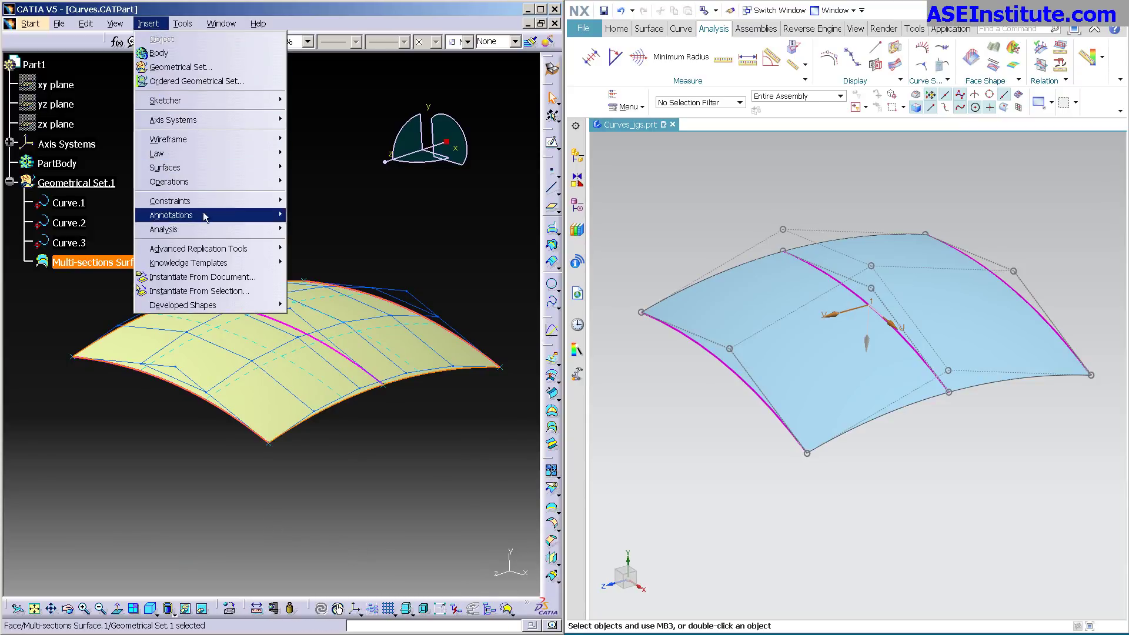
pyautogui.moveTo(198, 237)
pyautogui.click(330, 337)
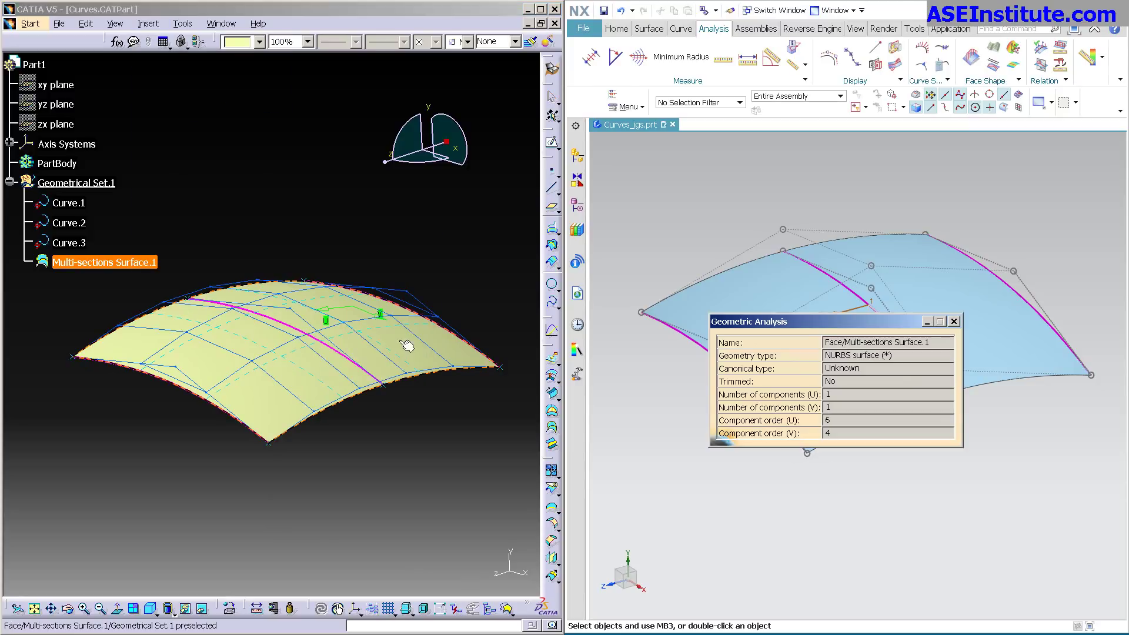
pyautogui.click(302, 366)
pyautogui.moveTo(840, 321)
pyautogui.mouseDown()
pyautogui.moveTo(310, 253)
pyautogui.moveTo(305, 207)
pyautogui.mouseUp()
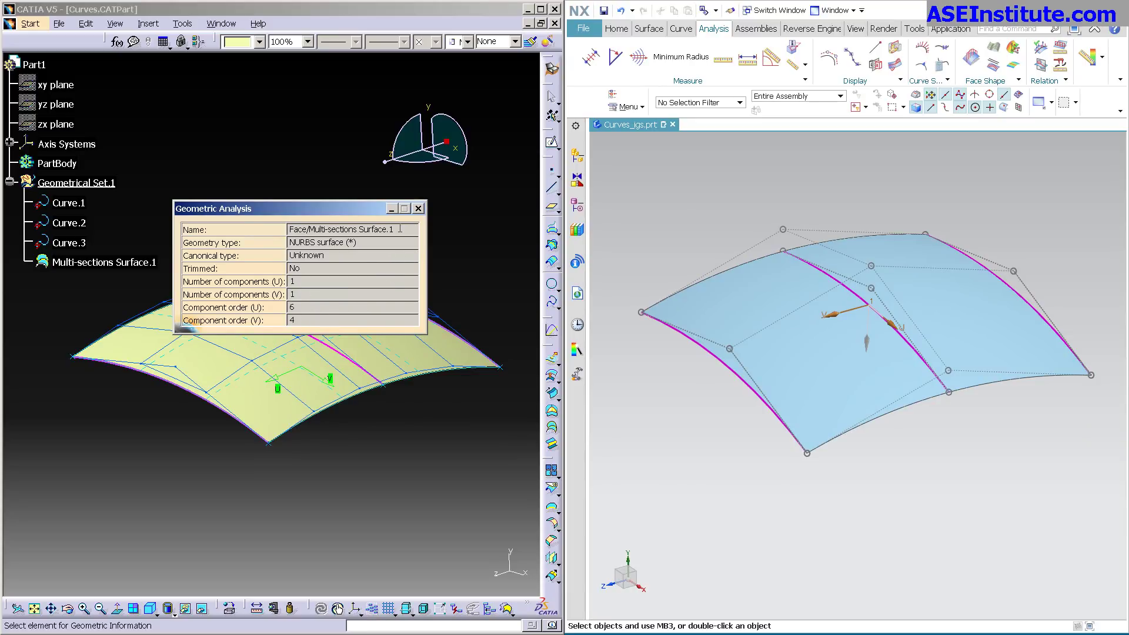
pyautogui.click(418, 210)
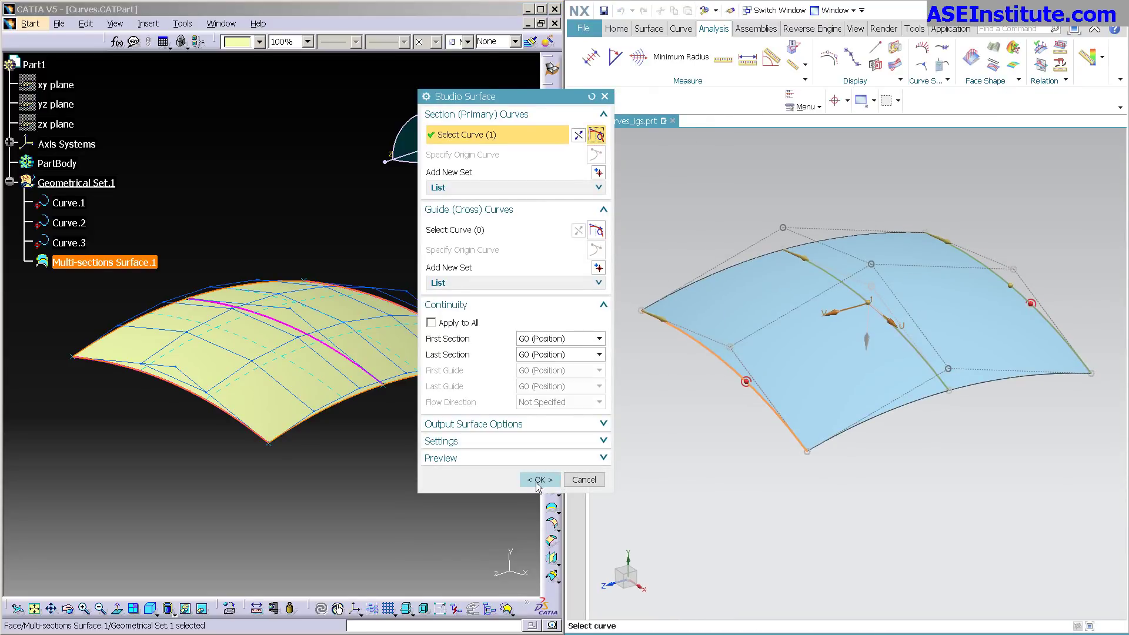
# - Switch to NX and read the tolerance settings in the Studio Surface definition, leaving the feature unmodified
pyautogui.click(452, 442)
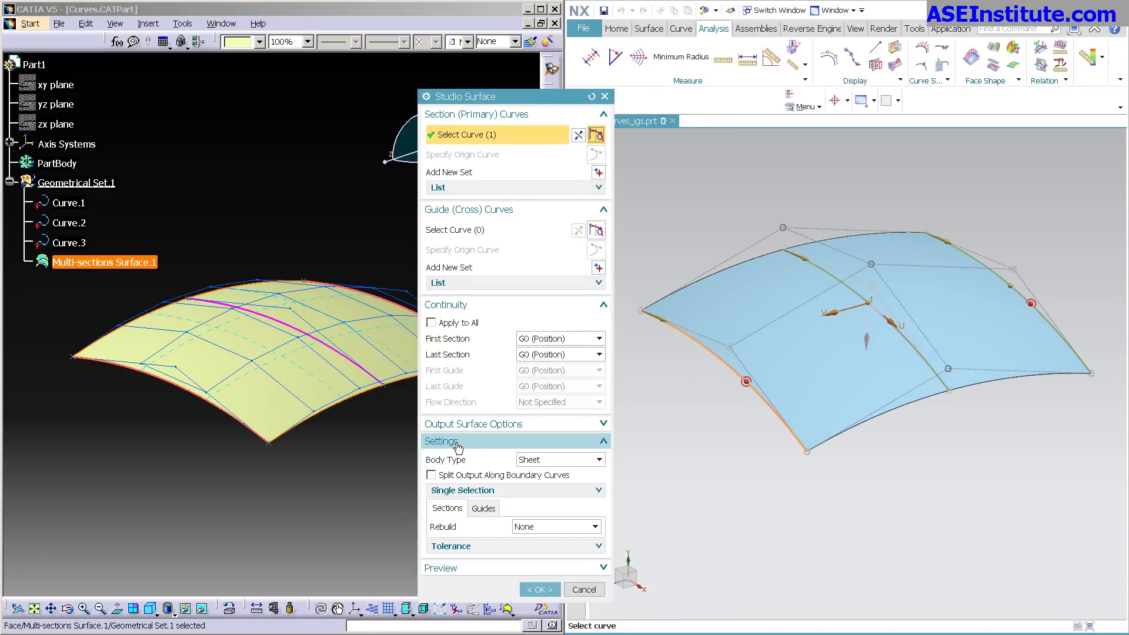
pyautogui.click(478, 545)
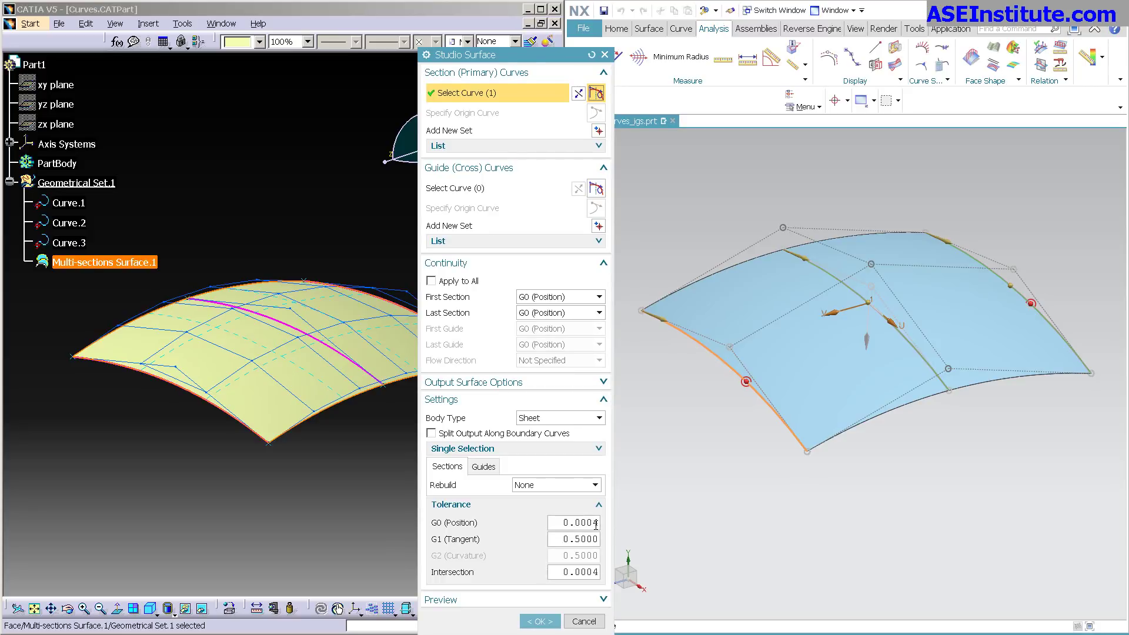
pyautogui.click(584, 622)
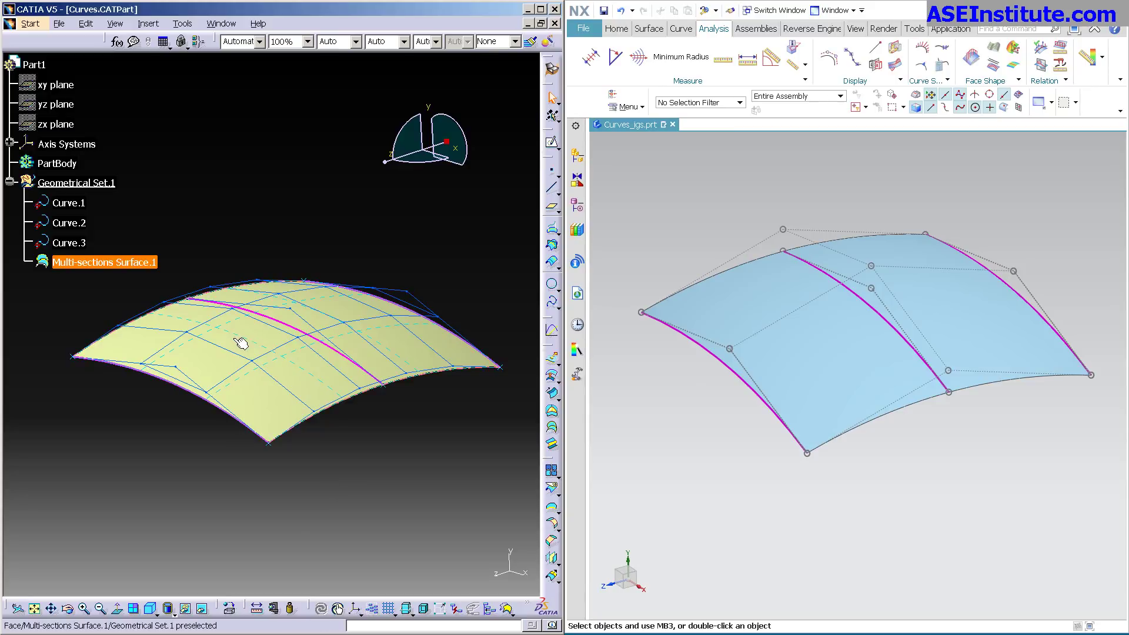
# - Switch to CATIA, enable the smoothing deviation of Multi-sections Surface.1 at 0.0004 in, and expand the feature in the tree
pyautogui.doubleClick(241, 343)
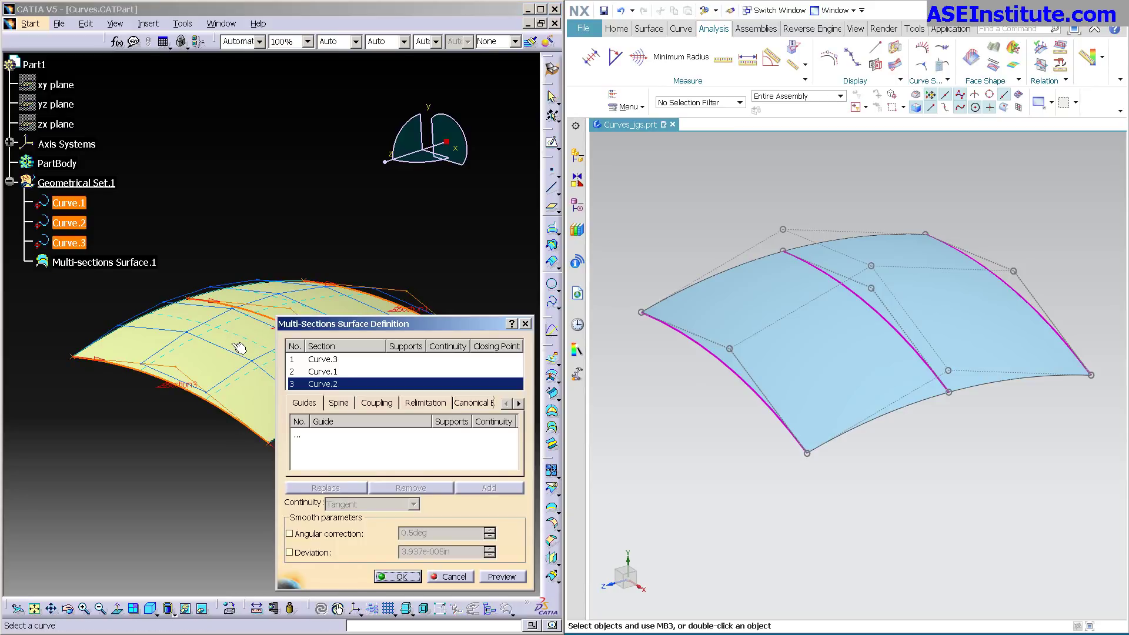
pyautogui.click(317, 553)
pyautogui.press('Tab')
pyautogui.write('.0004')
pyautogui.press('Return')
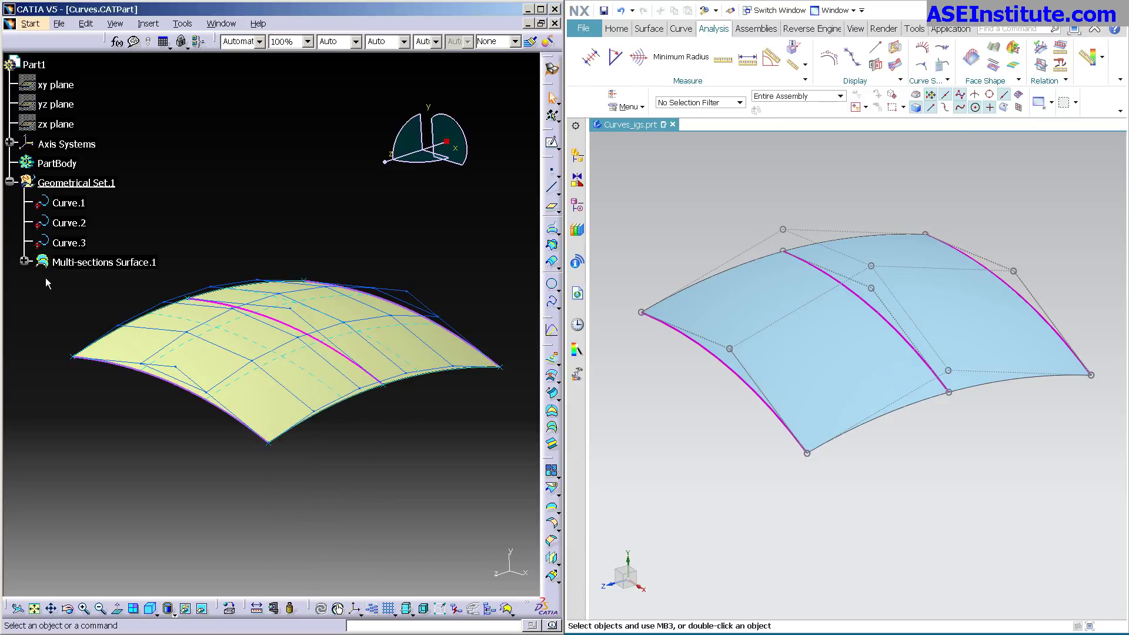
pyautogui.click(24, 261)
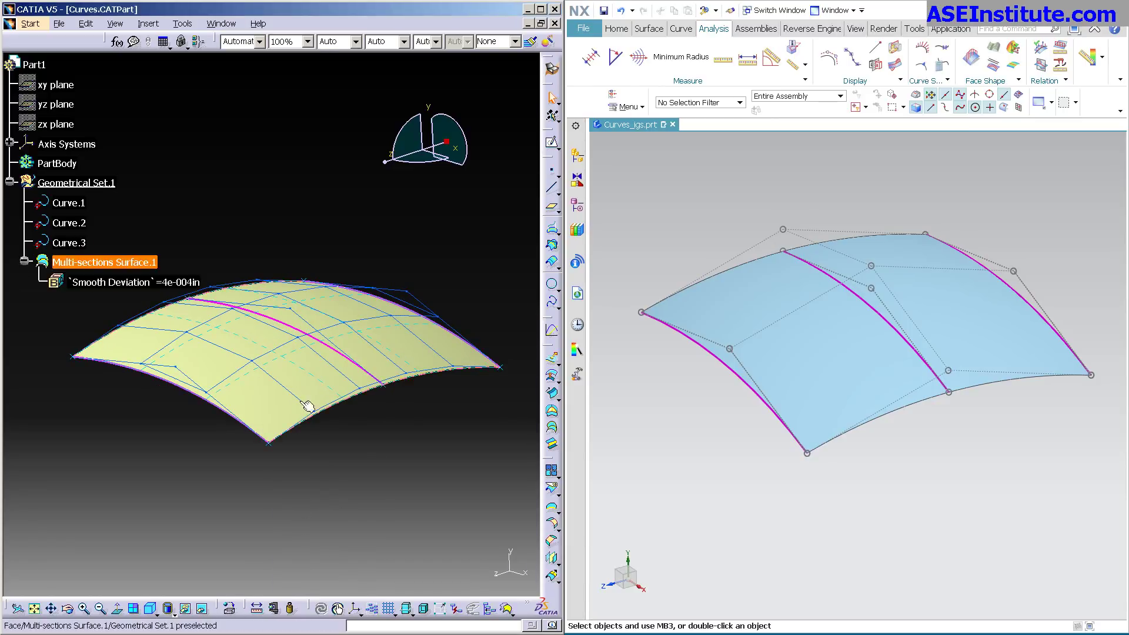
# - Apply the Control Points tool to the multi-sections surface and accept the creation of an editable NURBS copy
pyautogui.moveTo(363, 435); pyautogui.dragTo(322, 461, button='middle')
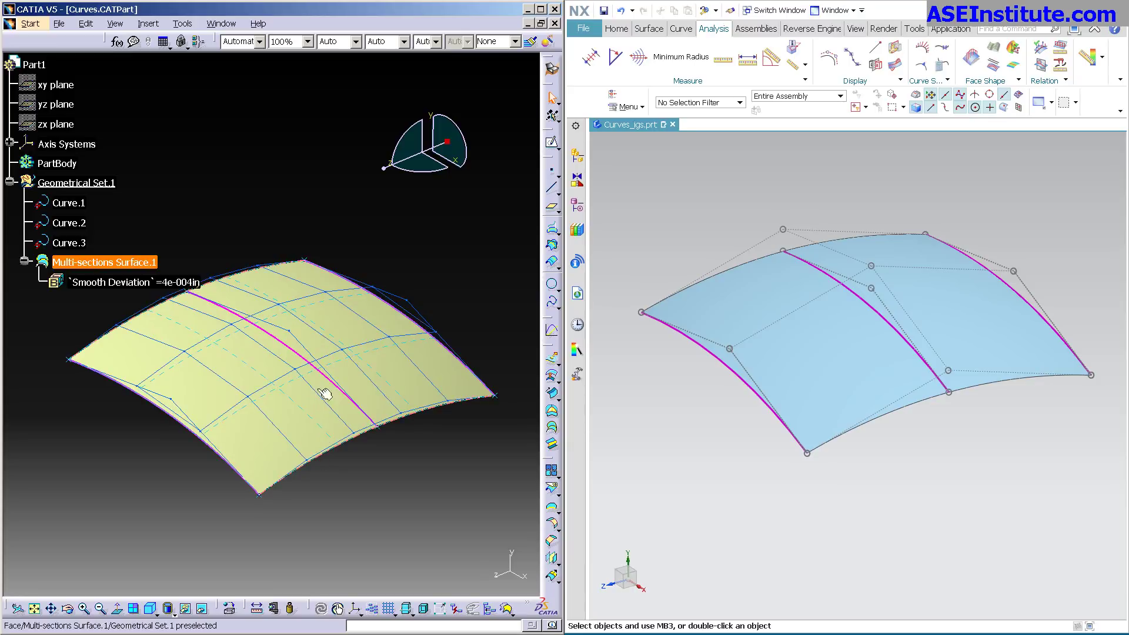
pyautogui.hotkey('shift', 'Up')
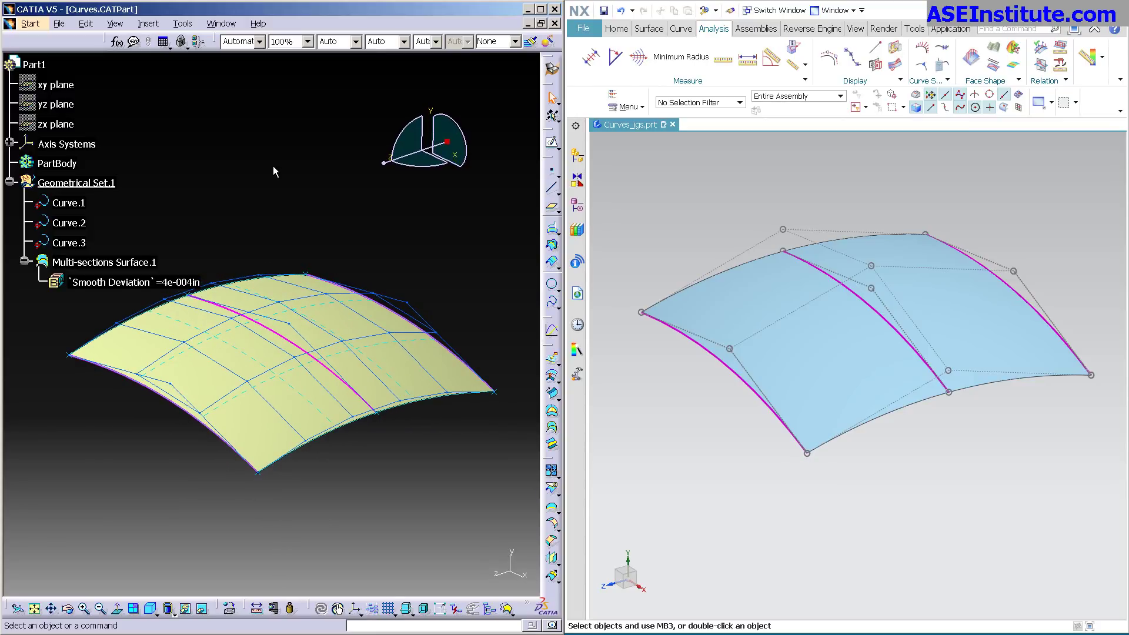
pyautogui.click(30, 24)
pyautogui.click(70, 69)
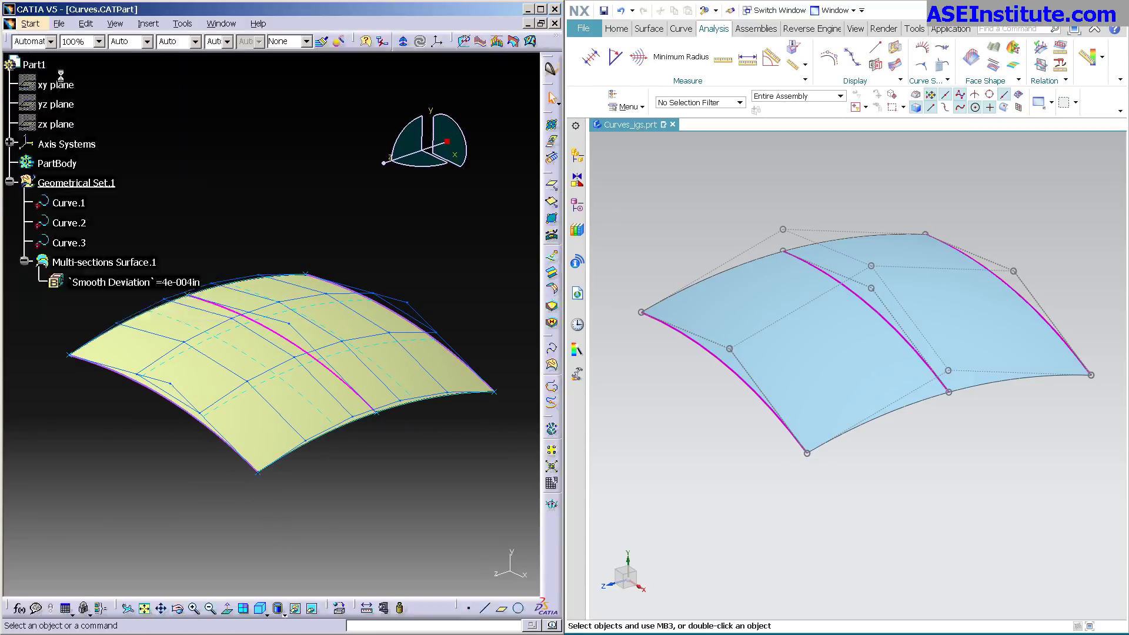
pyautogui.click(552, 125)
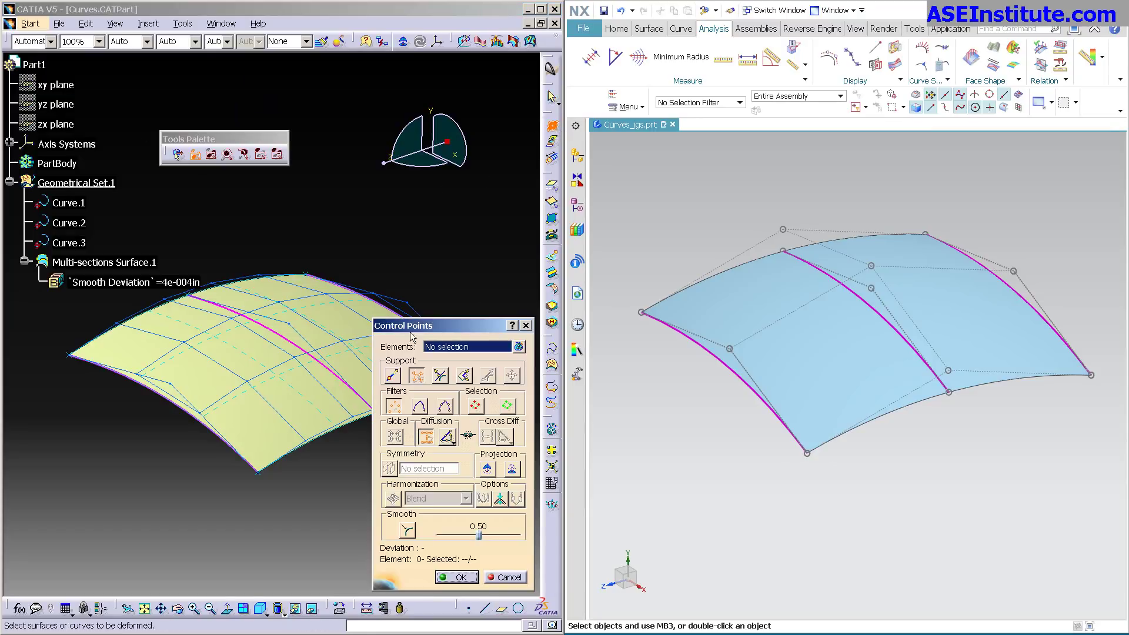
pyautogui.click(352, 328)
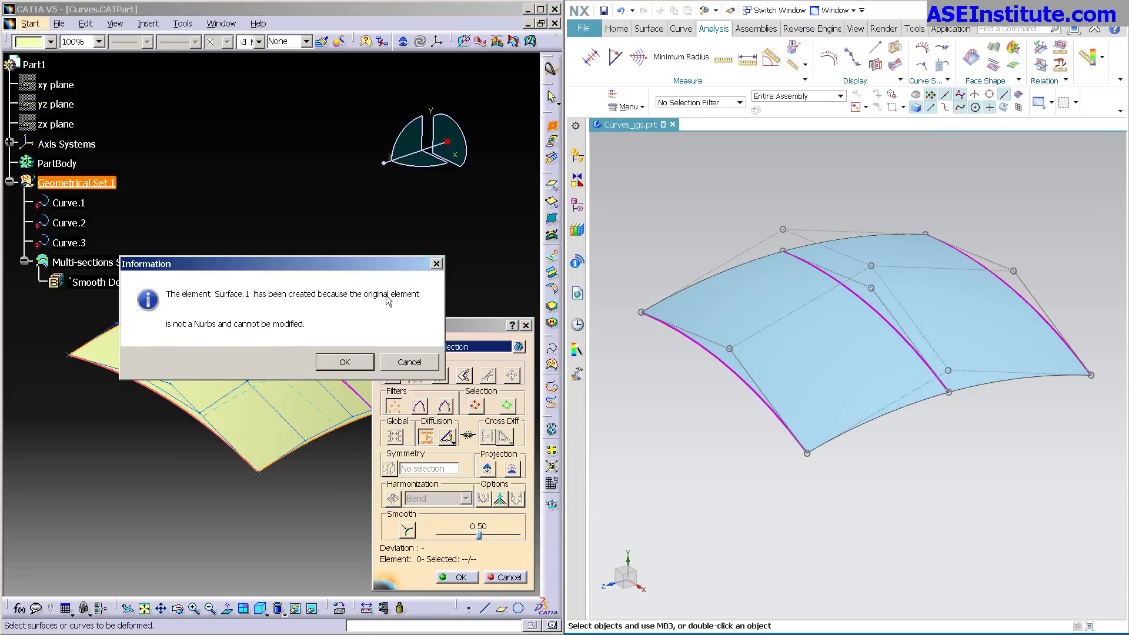
pyautogui.click(347, 361)
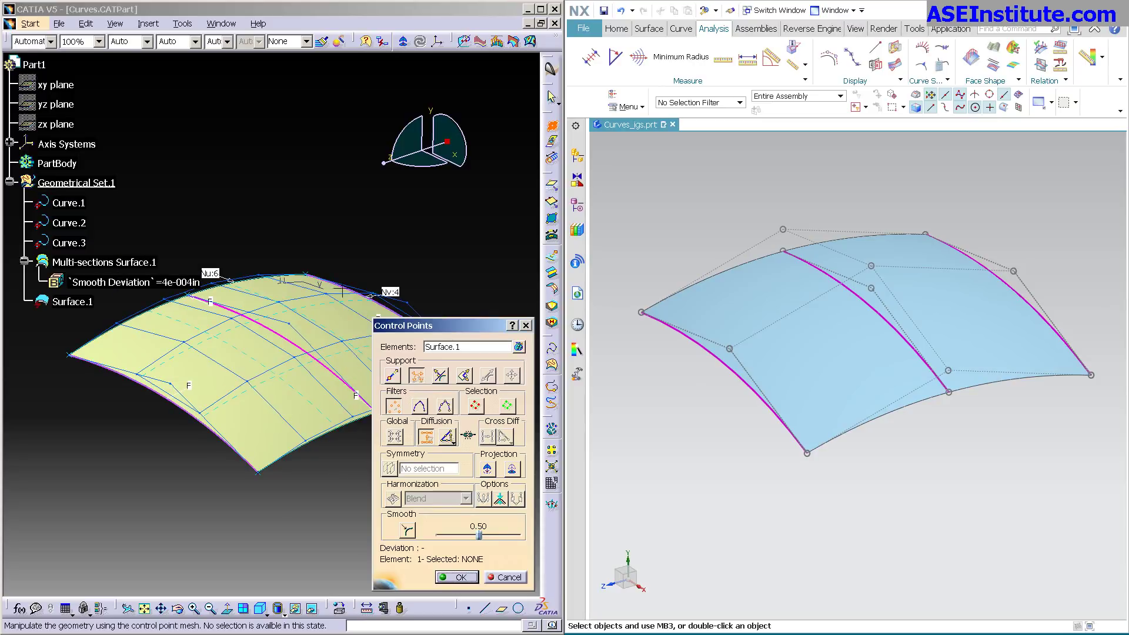
# - Deform Surface.1 by moving control points and mesh lines along the local normals, and compare it with the original surface from the side
pyautogui.moveTo(341, 287); pyautogui.dragTo(326, 265, button='middle')
pyautogui.moveTo(219, 371); pyautogui.dragTo(219, 396)
pyautogui.click(439, 377)
pyautogui.moveTo(154, 320); pyautogui.dragTo(158, 329)
pyautogui.click(419, 405)
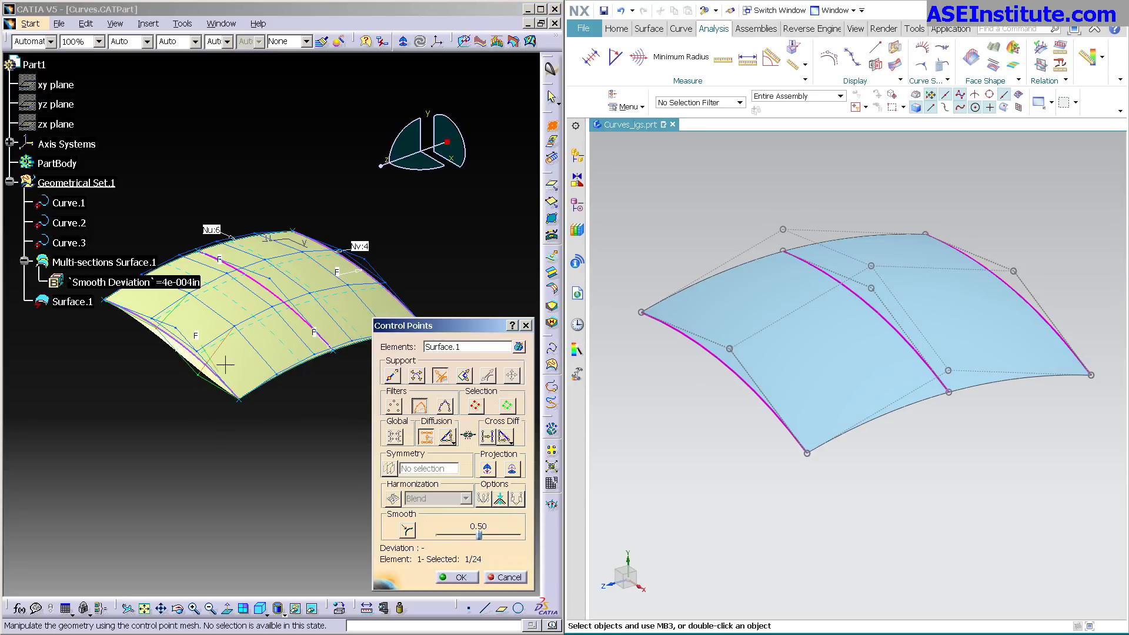
pyautogui.moveTo(219, 375); pyautogui.dragTo(372, 305)
pyautogui.click(456, 577)
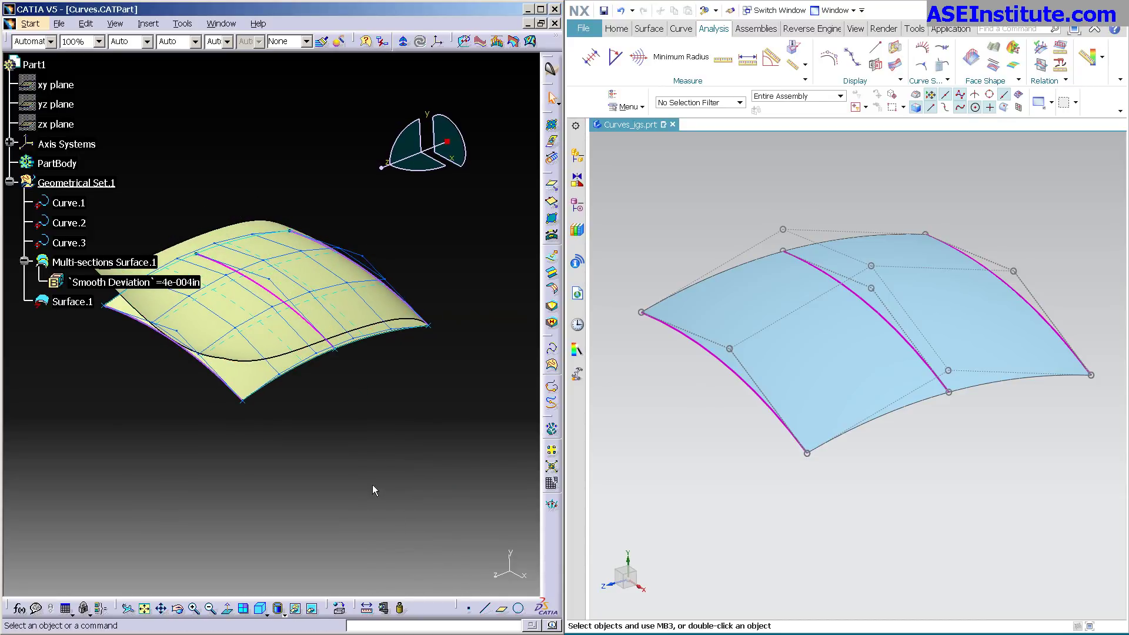
pyautogui.hotkey('shift', 'Down')
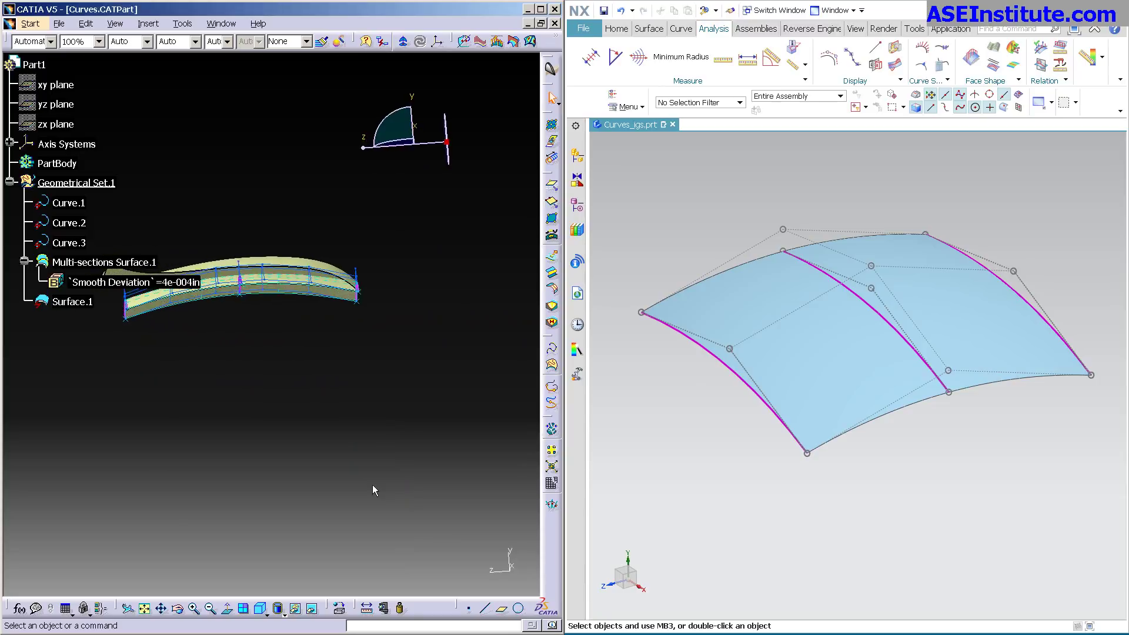
pyautogui.hotkey('shift', 'Down')
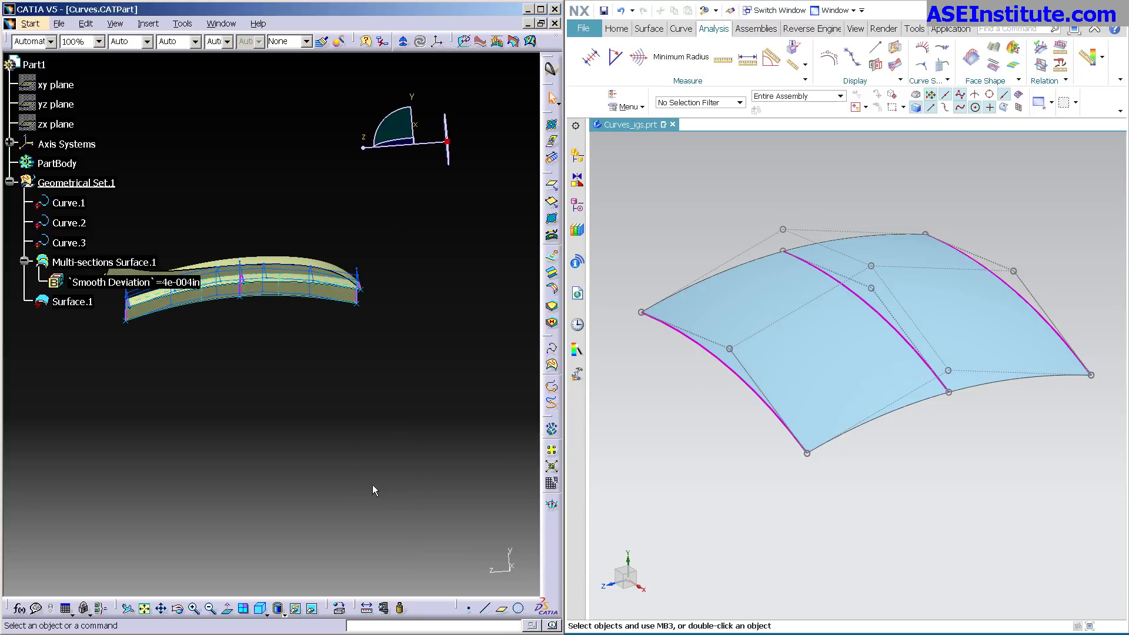
# - Switch to NX and use X-Form on the Studio Surface to pull its middle pole row downward with the Normal move method
pyautogui.click(710, 206)
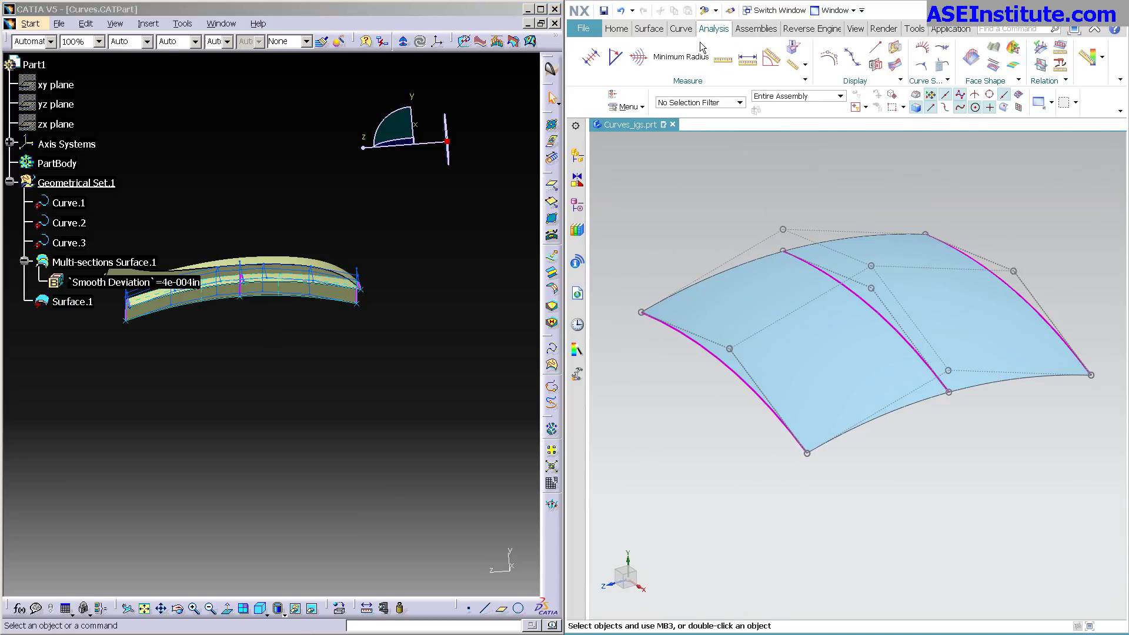
pyautogui.click(655, 32)
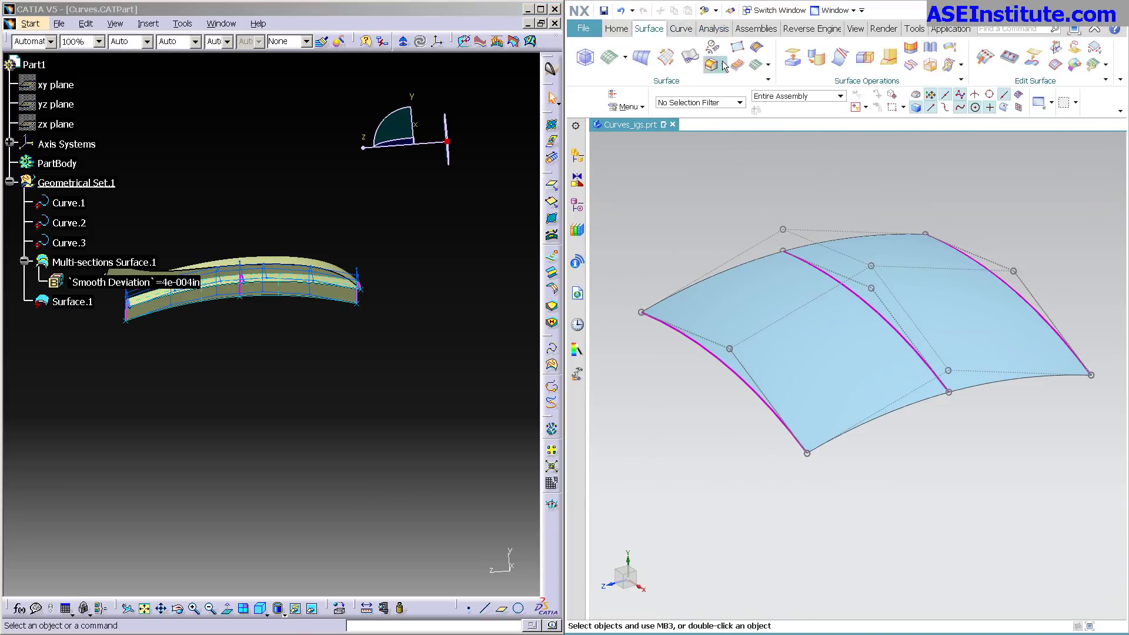
pyautogui.click(986, 58)
pyautogui.click(841, 353)
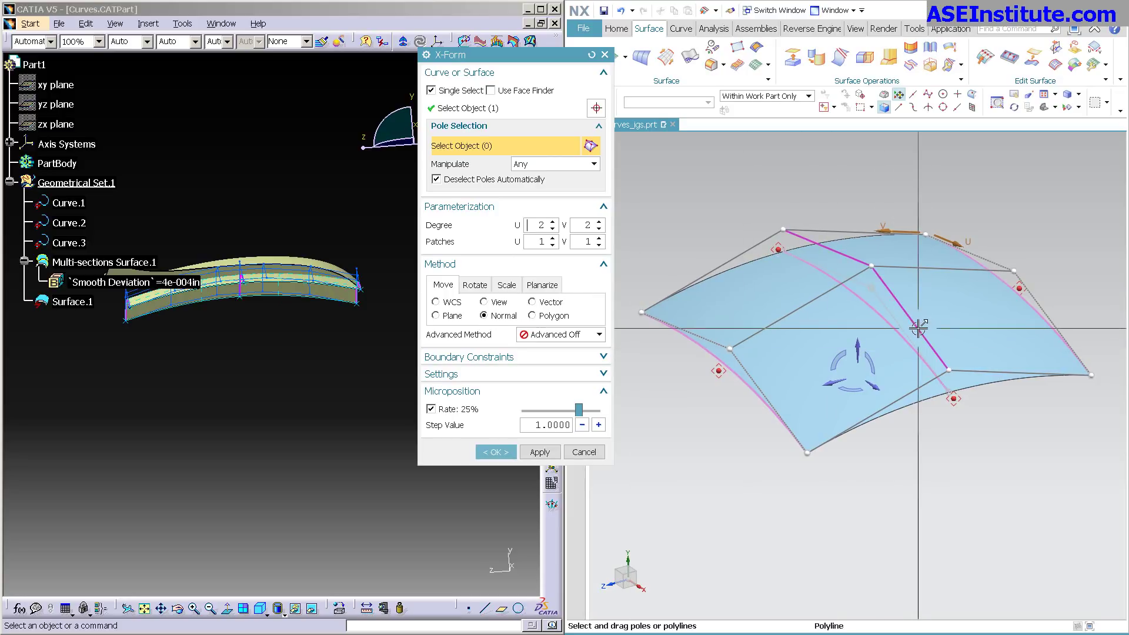
pyautogui.moveTo(917, 331); pyautogui.dragTo(930, 392)
pyautogui.middleClick(930, 497)
pyautogui.moveTo(930, 497); pyautogui.dragTo(930, 497, button='middle')
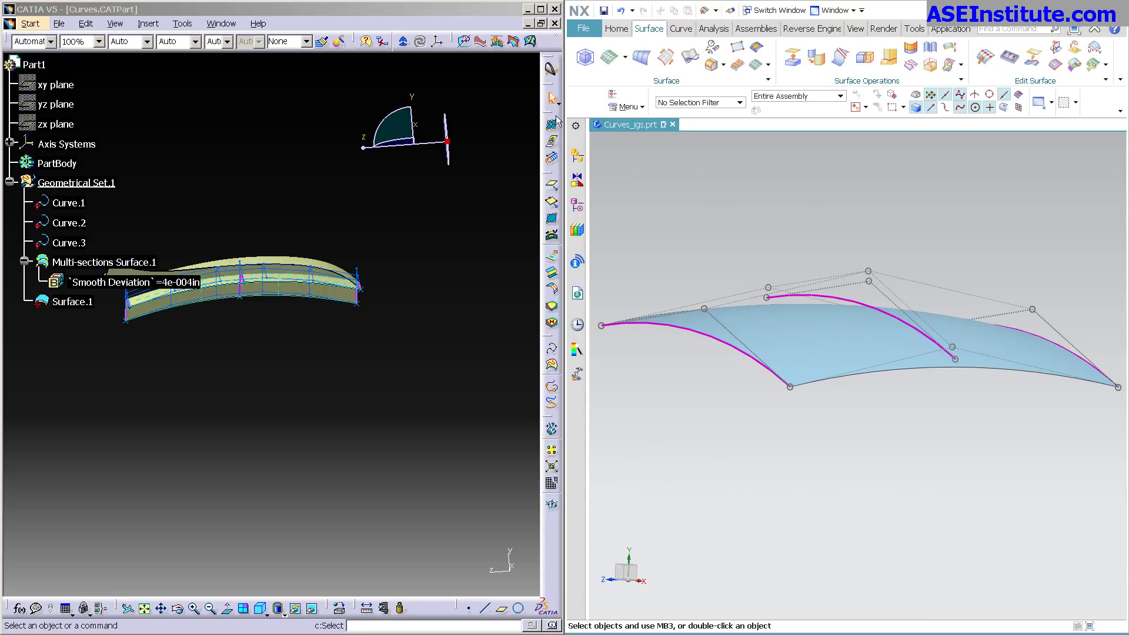
# - Examine the X-Form feature in the NX model history and review its definition, including degree, patches and move method
pyautogui.click(577, 204)
pyautogui.click(653, 251)
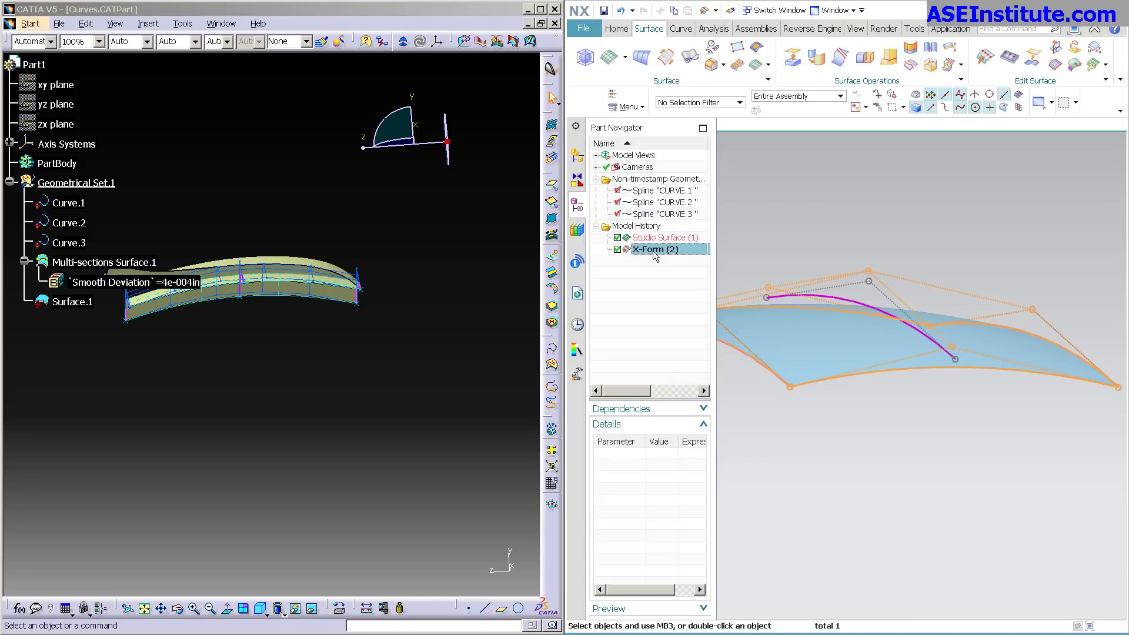
pyautogui.press('Escape')
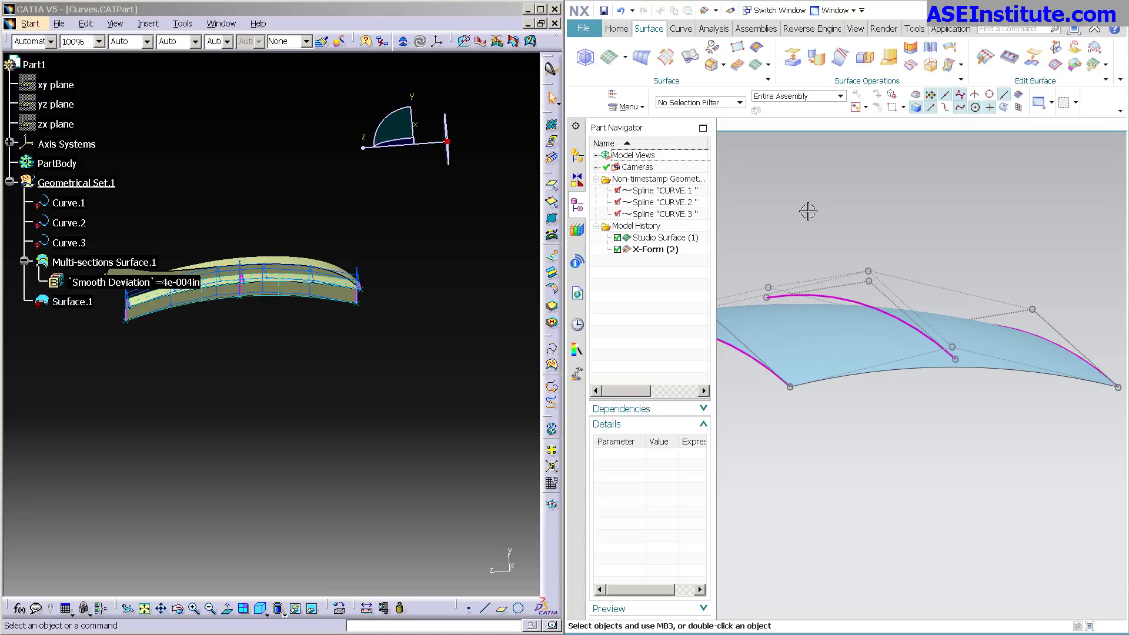
pyautogui.doubleClick(668, 250)
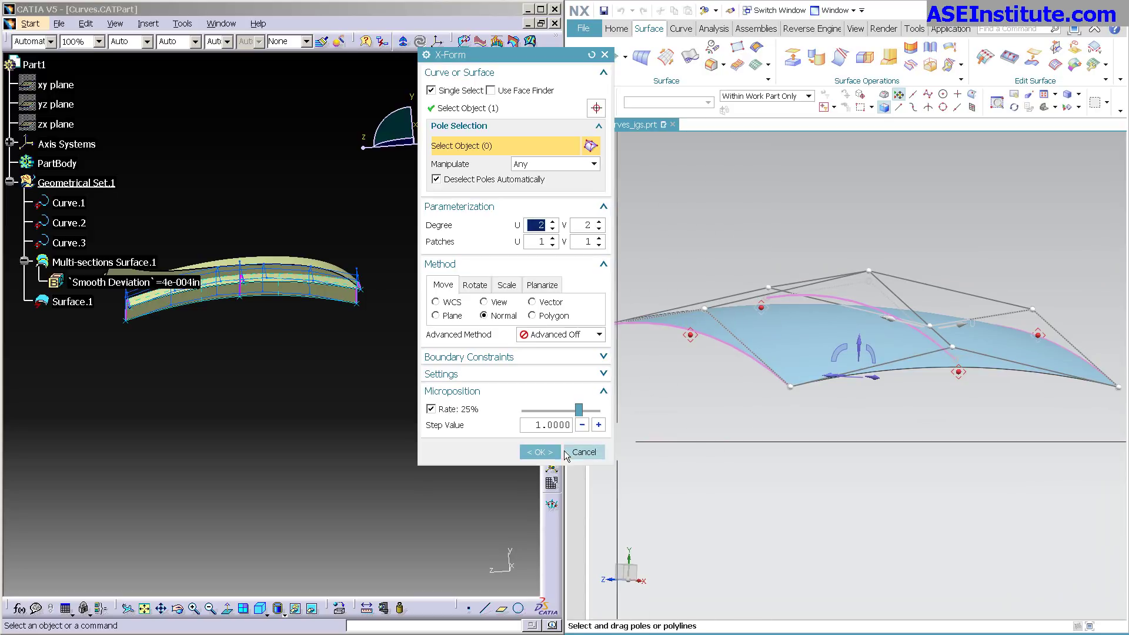
pyautogui.click(540, 451)
# - Switch to CATIA, reopen Surface.1 for control point editing and set the XY plane as its symmetry plane
pyautogui.moveTo(304, 421); pyautogui.dragTo(396, 465, button='middle')
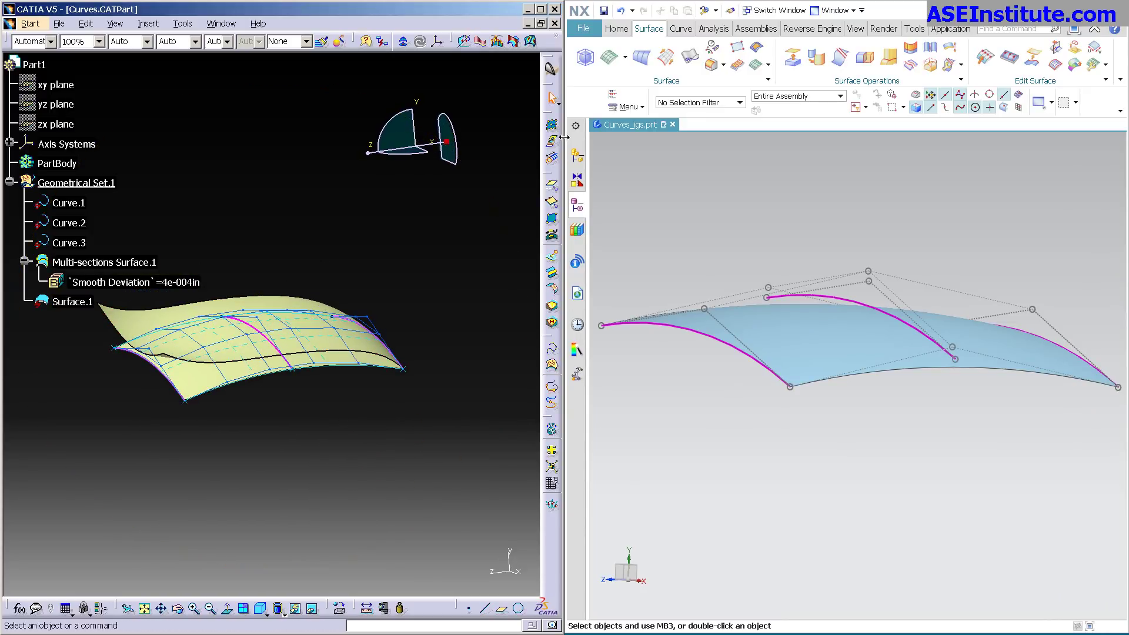
pyautogui.click(552, 124)
pyautogui.click(159, 320)
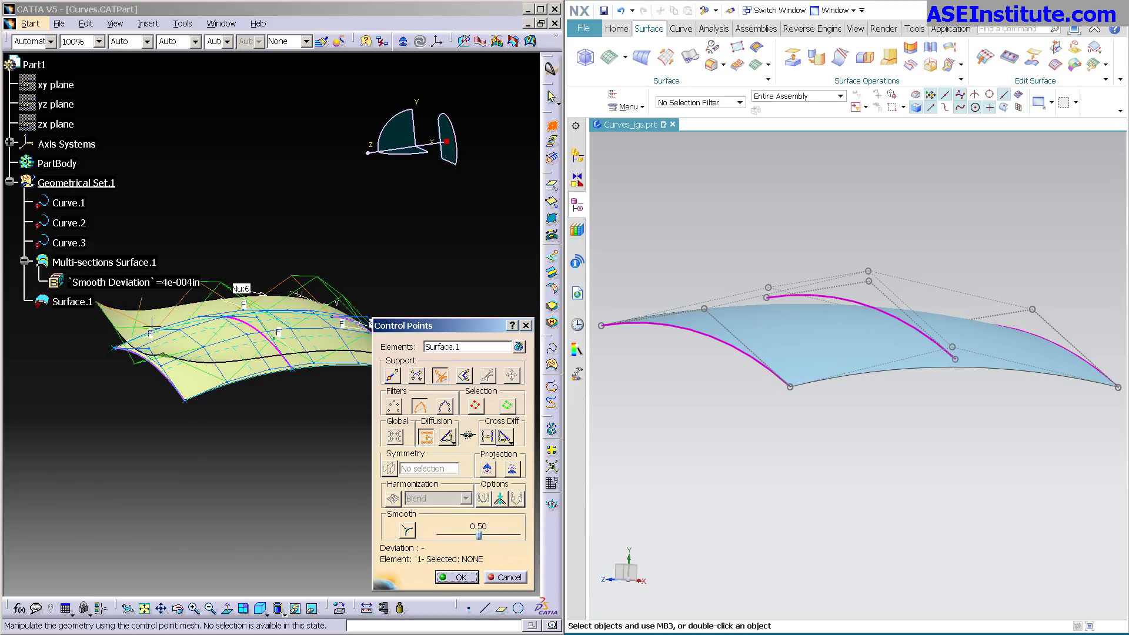
pyautogui.moveTo(320, 411); pyautogui.dragTo(270, 447, button='middle')
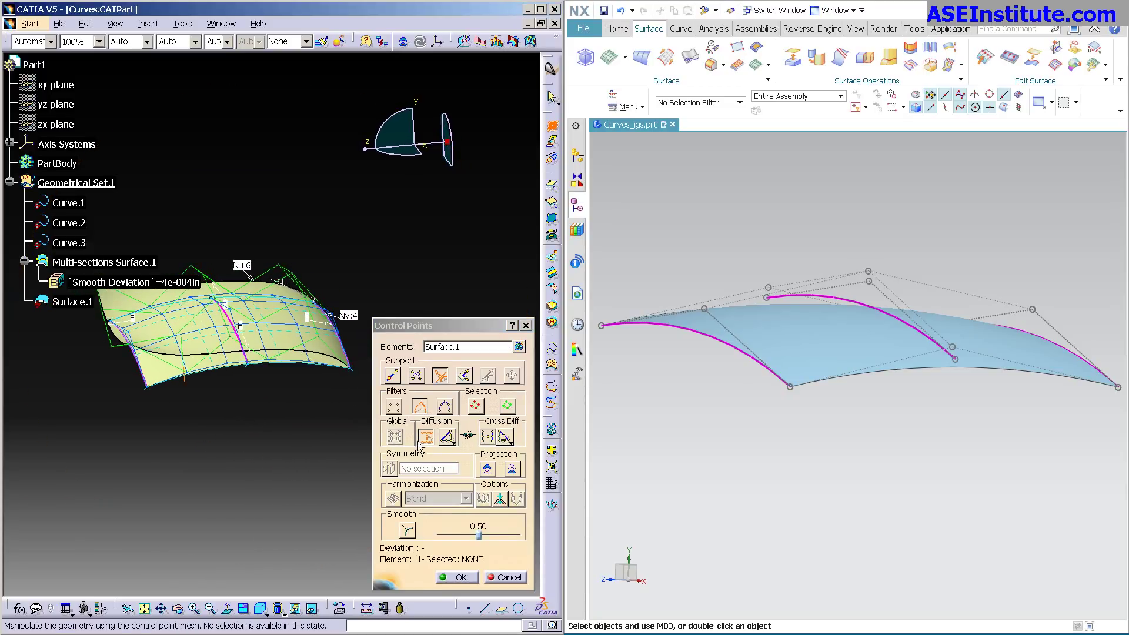
pyautogui.click(419, 468)
pyautogui.rightClick(419, 468)
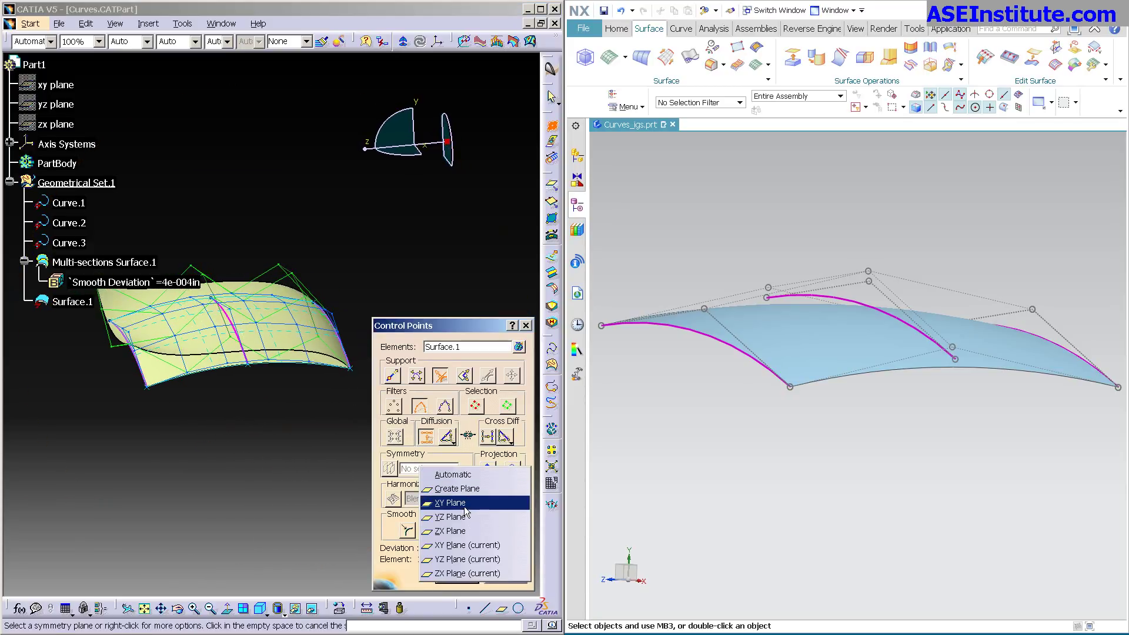
pyautogui.click(460, 505)
# - Reshape both ends of Surface.1 symmetrically by moving its outer row of control points
pyautogui.moveTo(307, 413); pyautogui.dragTo(230, 441, button='middle')
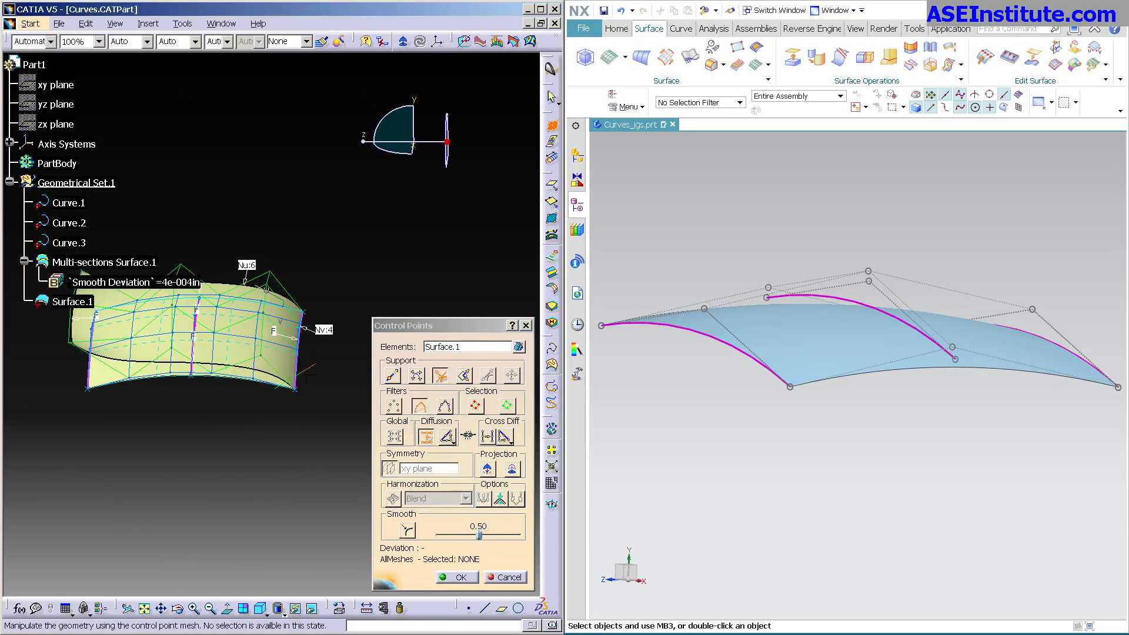
pyautogui.moveTo(158, 356); pyautogui.dragTo(273, 436, button='middle')
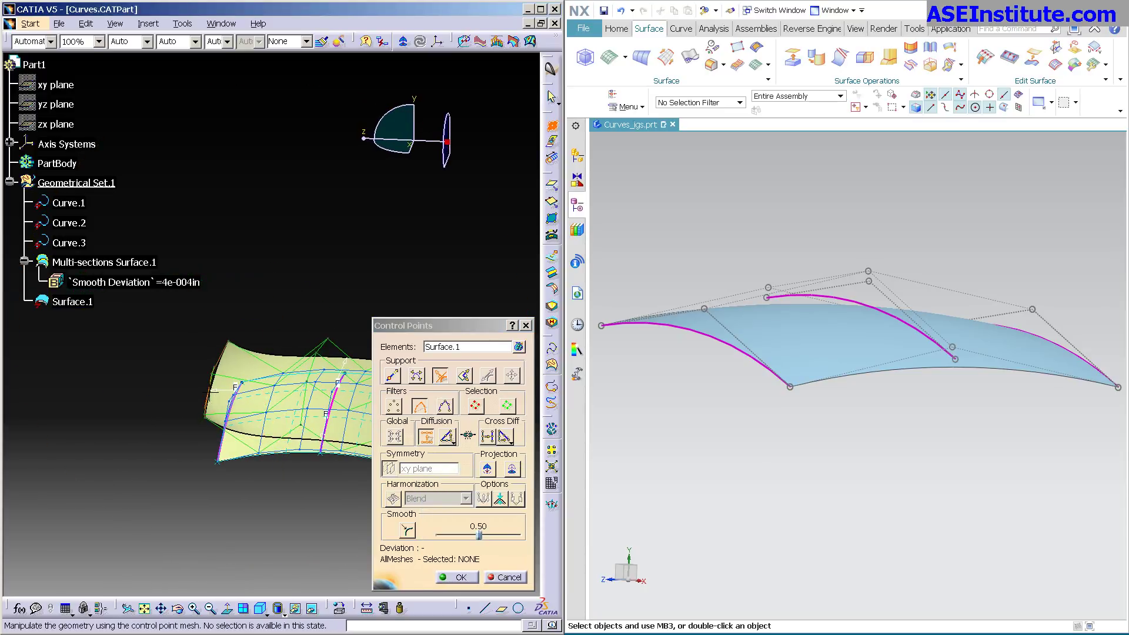
pyautogui.moveTo(210, 392); pyautogui.dragTo(205, 401)
pyautogui.moveTo(297, 361); pyautogui.dragTo(305, 190, button='middle')
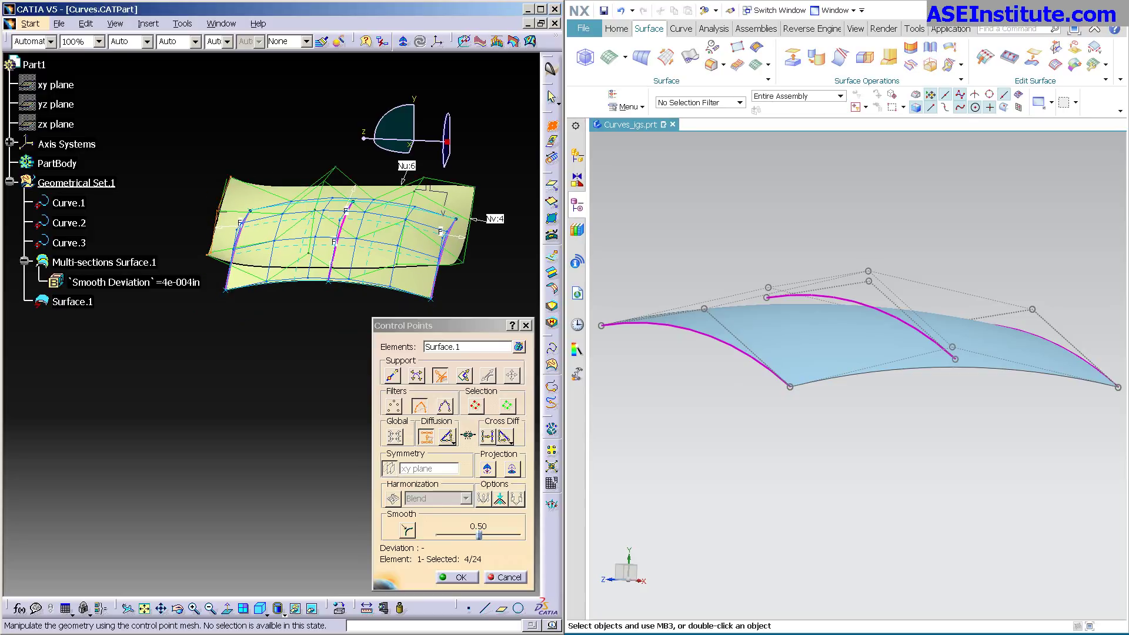
pyautogui.moveTo(220, 210); pyautogui.dragTo(223, 201)
# - Hide Multi-sections Surface.1 and reshape the interior of Surface.1 symmetrically by moving an inner row of control points
pyautogui.rightClick(238, 283)
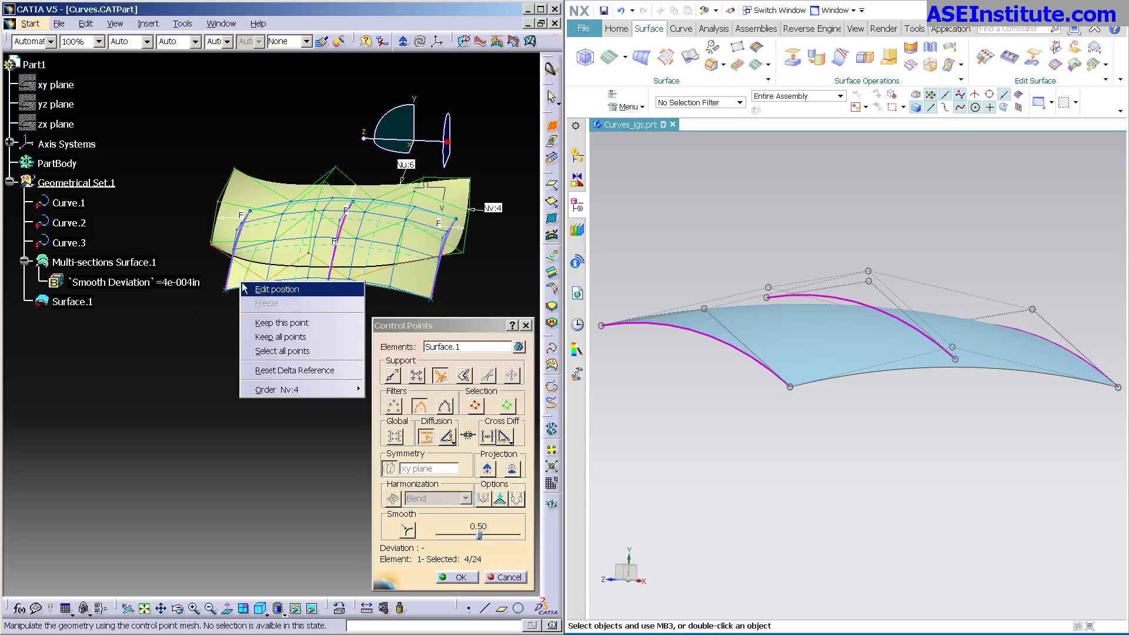
pyautogui.click(167, 403)
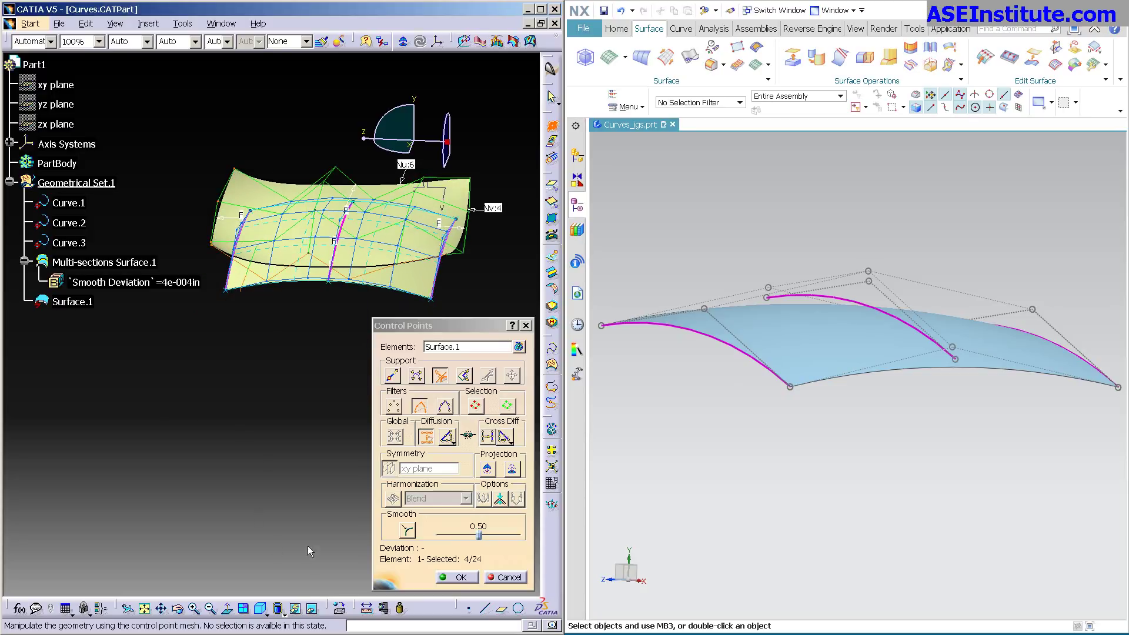
pyautogui.click(295, 607)
pyautogui.click(243, 284)
pyautogui.moveTo(321, 363)
pyautogui.mouseDown(button='middle')
pyautogui.moveTo(284, 390)
pyautogui.moveTo(321, 373)
pyautogui.mouseUp(button='middle')
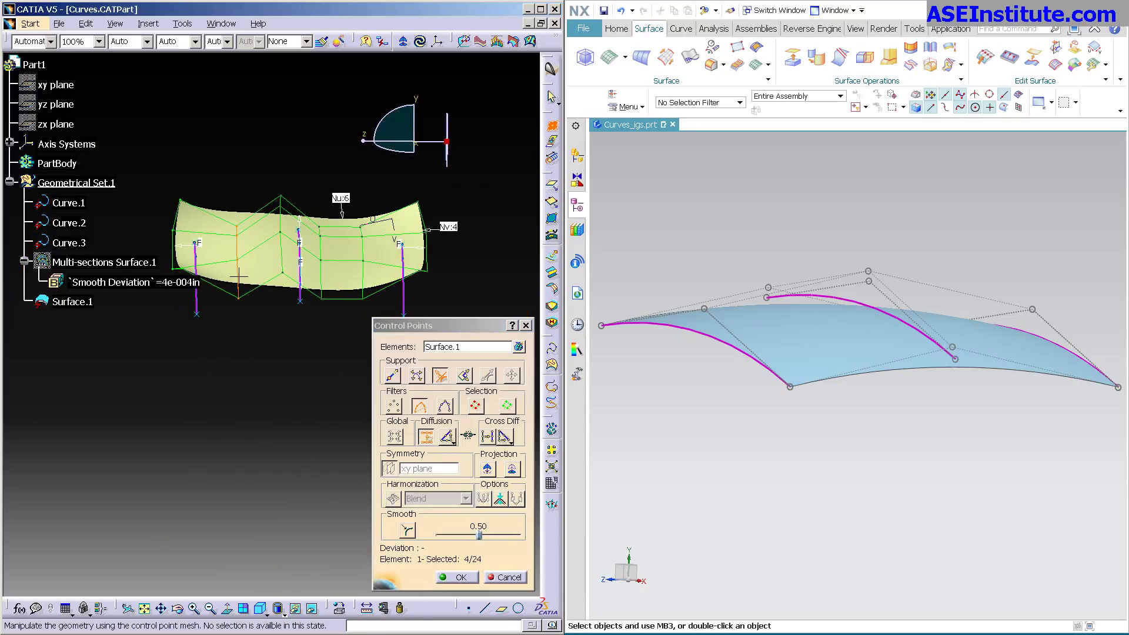
pyautogui.moveTo(238, 277); pyautogui.dragTo(275, 302)
pyautogui.click(457, 577)
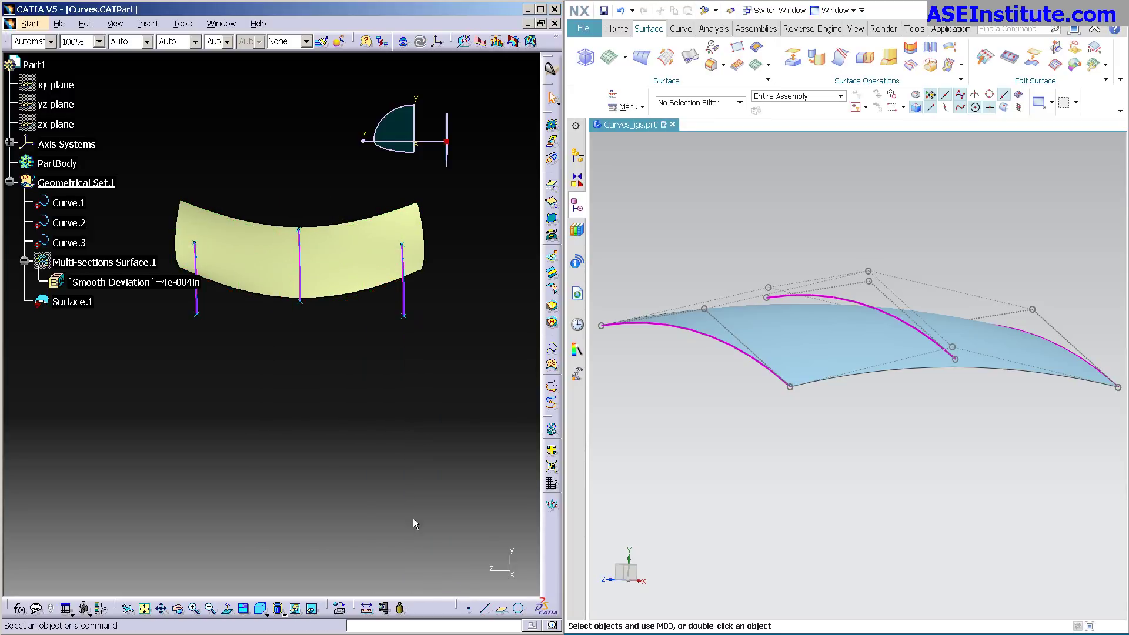